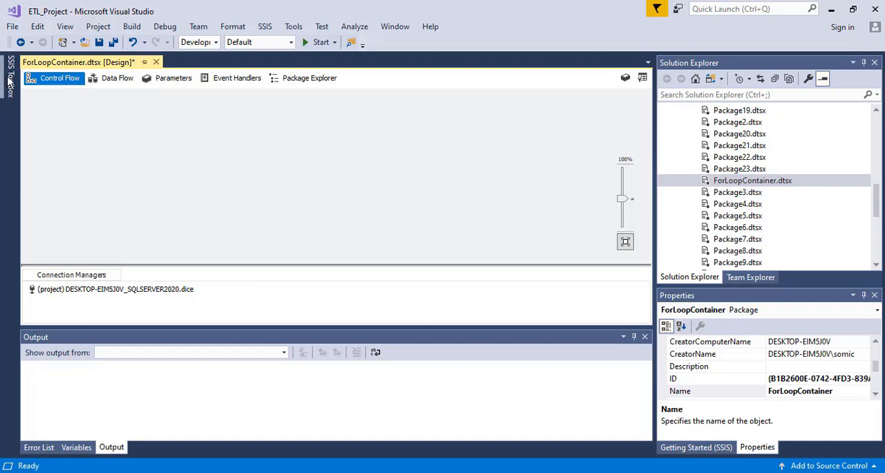
Add a For Loop Container to the control flow of the ForLoopContainer package
mouse_move(8, 81)
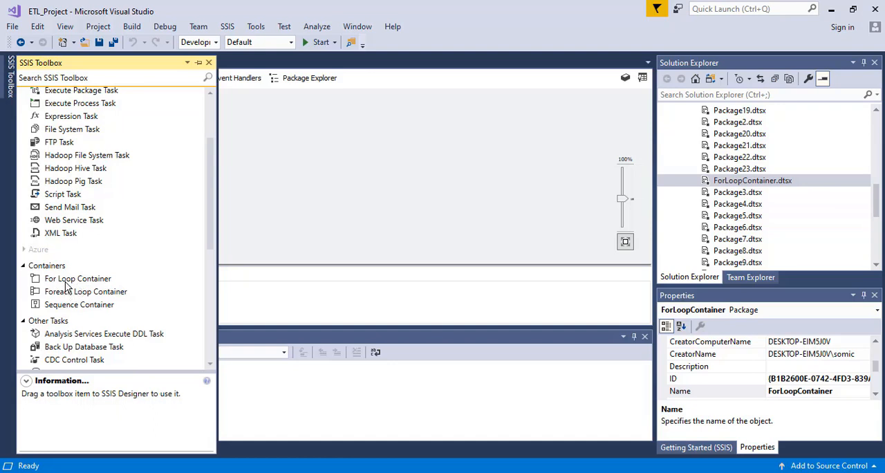
left_click_drag(67, 285, 298, 133)
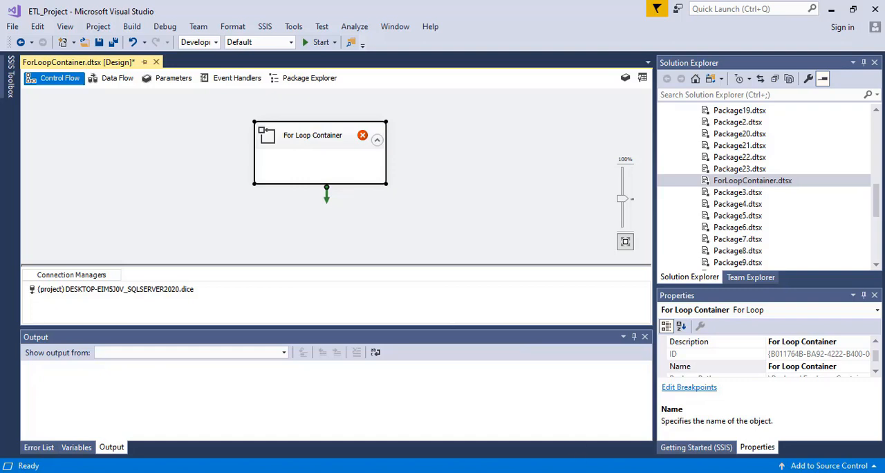
Switch to SQL Server Management Studio and run the SELECT queries on the OLE DB Employee and TRG_Employee_Final tables separately
key("alt+Tab")
left_click(396, 199)
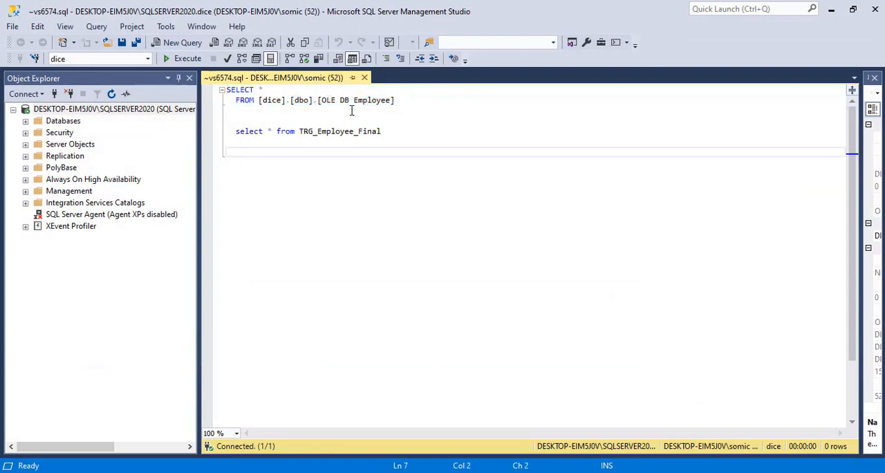
left_click_drag(413, 101, 217, 82)
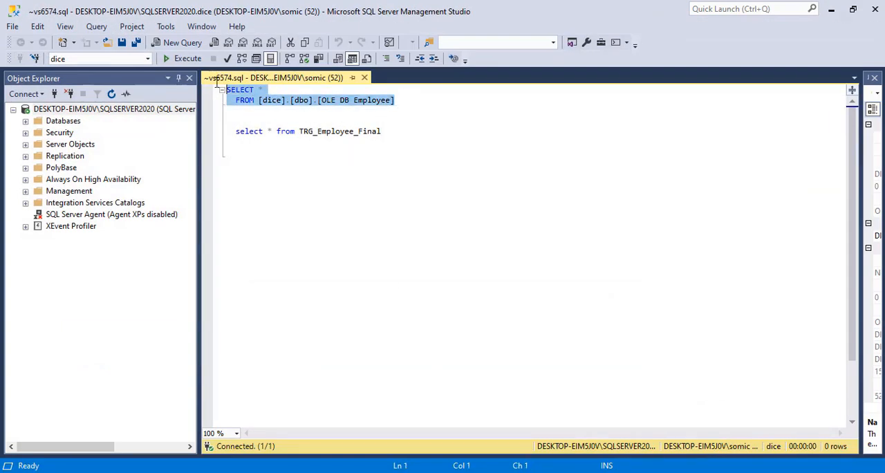
left_click(176, 59)
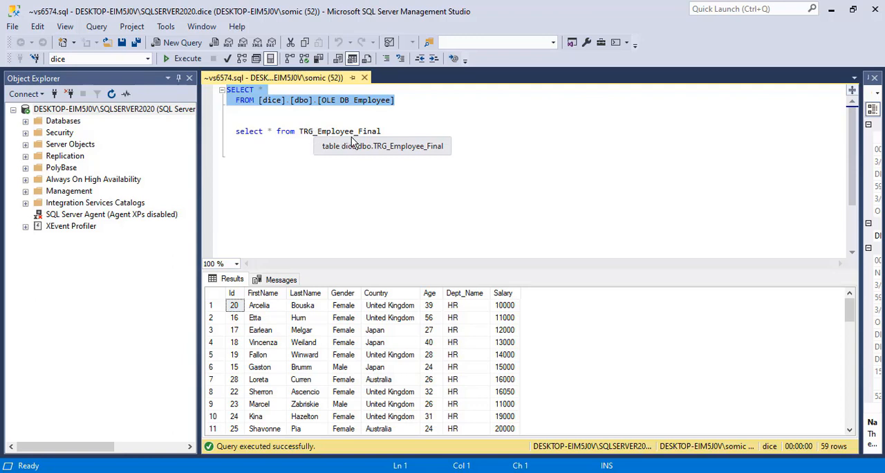
left_click_drag(385, 132, 231, 131)
left_click(187, 59)
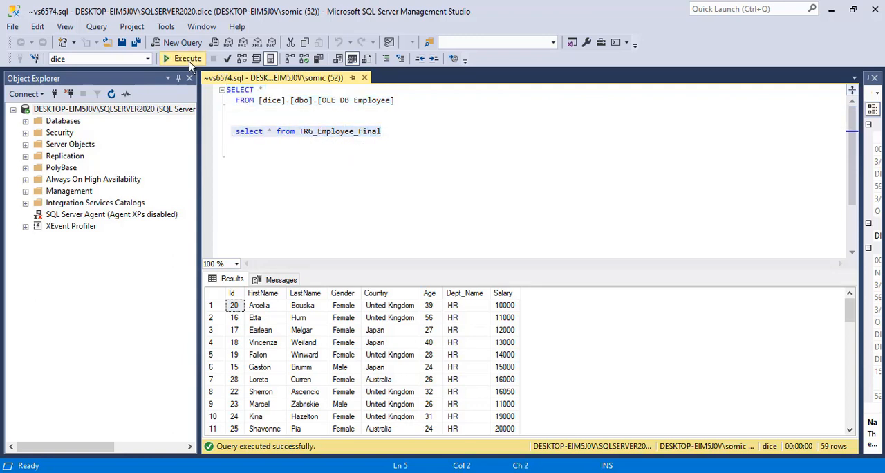
left_click(279, 168)
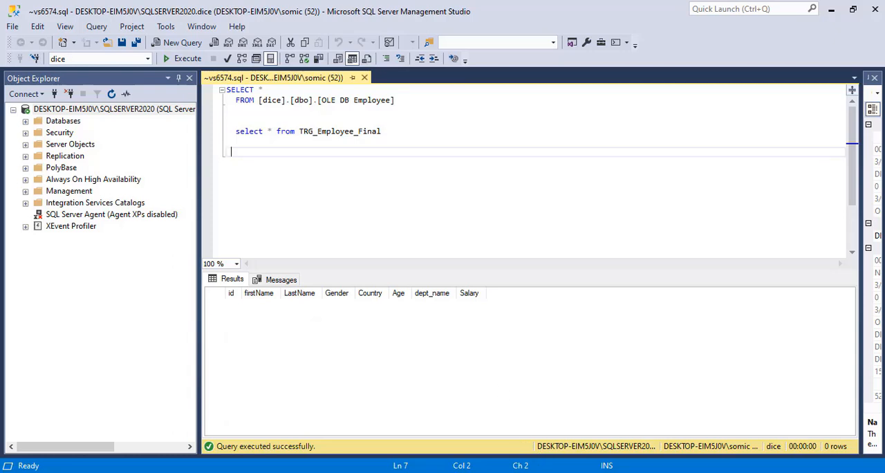
Switch back to Visual Studio, add a Data Flow Task to the package and place it inside the For Loop Container
left_click(394, 472)
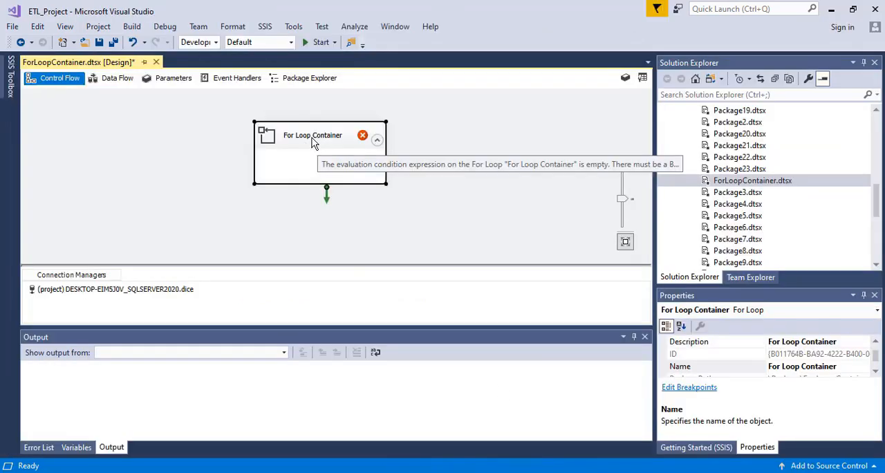
left_click_drag(319, 146, 289, 134)
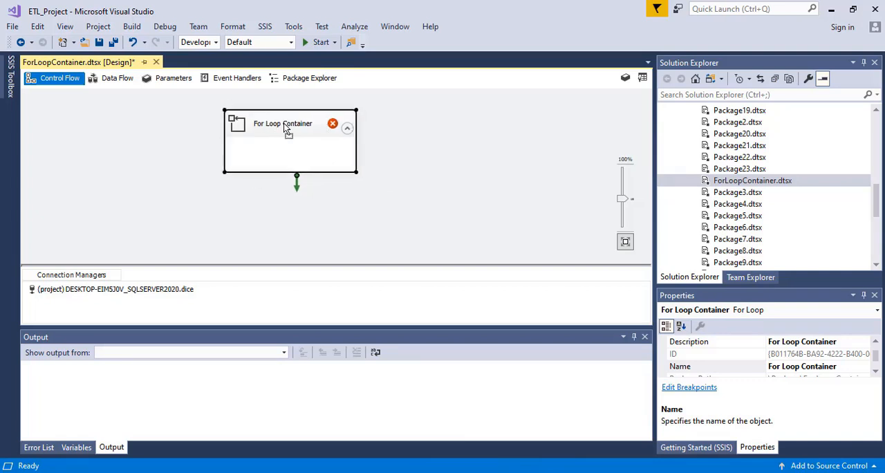
left_click(111, 81)
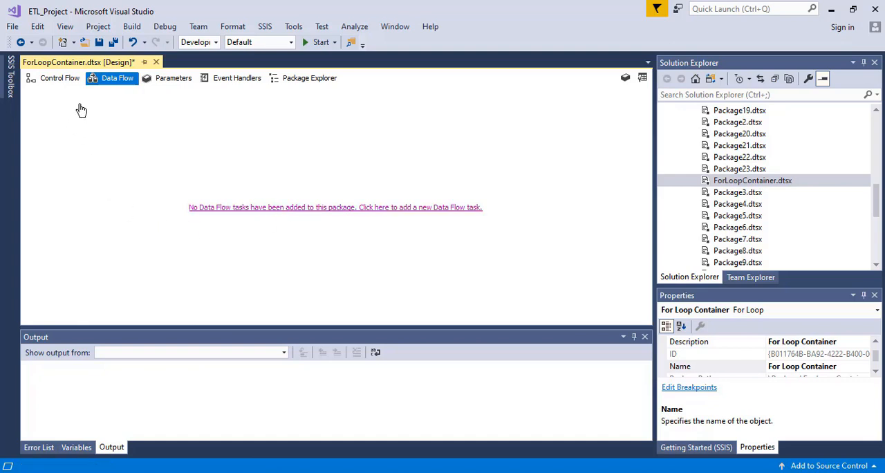
left_click(310, 210)
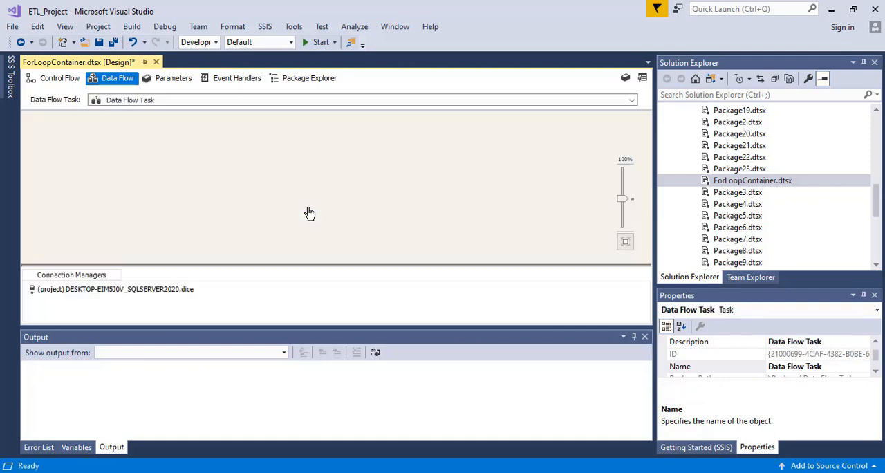
left_click(55, 79)
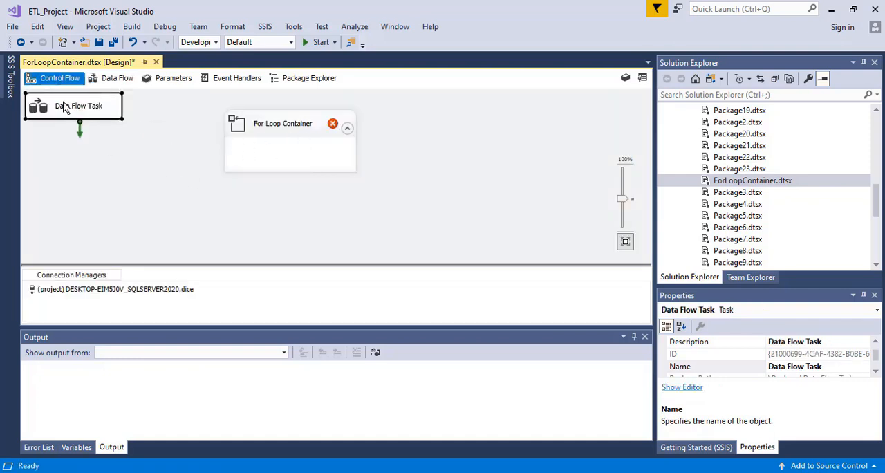
left_click_drag(60, 107, 286, 152)
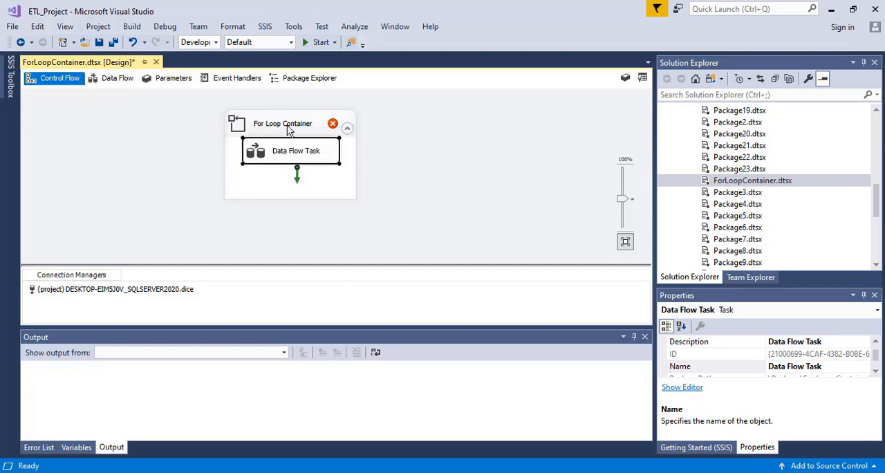
left_click_drag(286, 126, 304, 123)
left_click(304, 146)
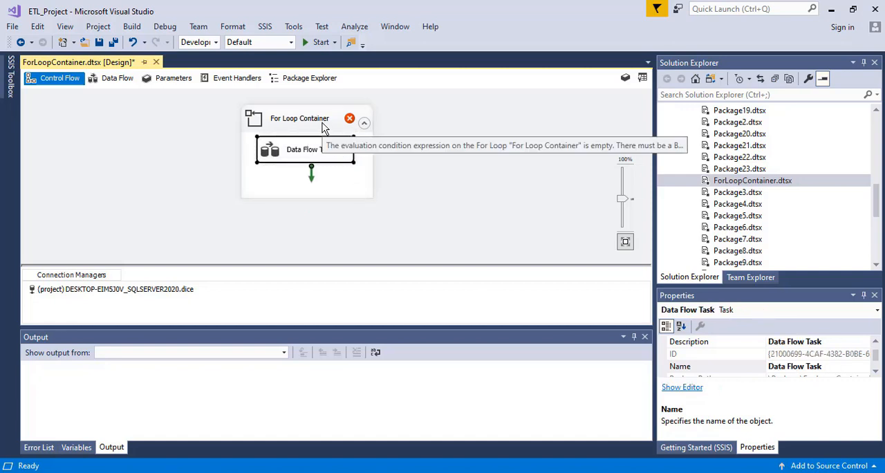
Create a package variable named Counter and widen the Scope column to show its full scope
left_click(627, 83)
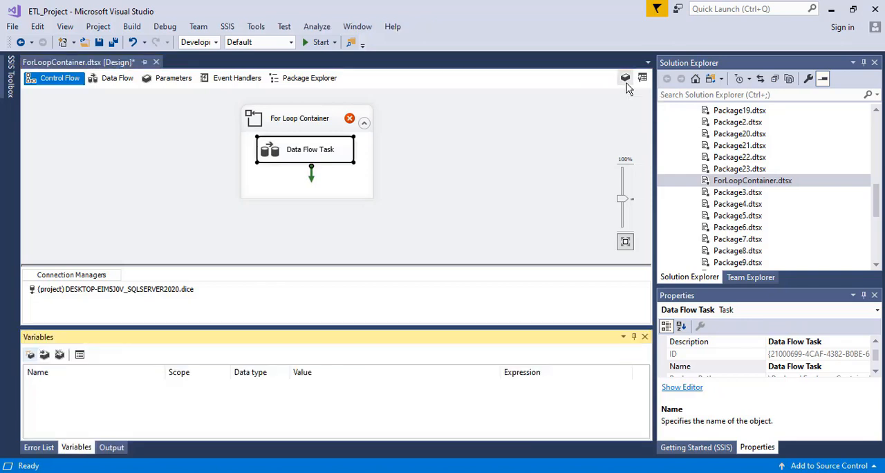
left_click(54, 393)
left_click(29, 354)
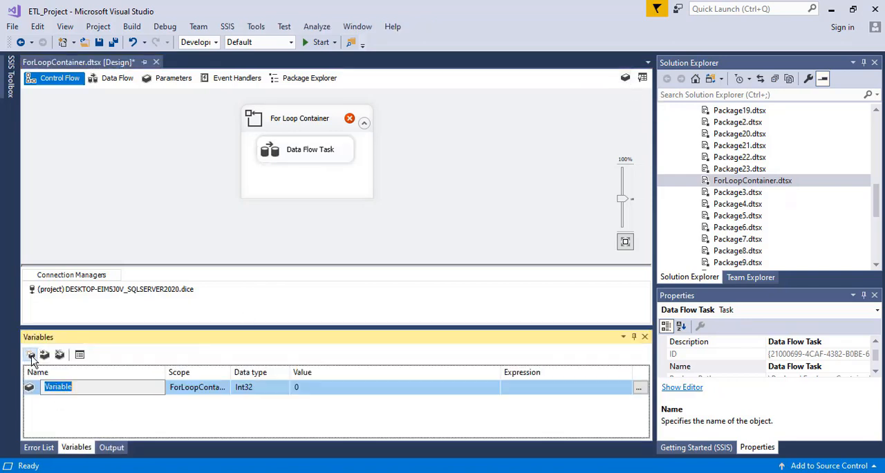
type("Counter")
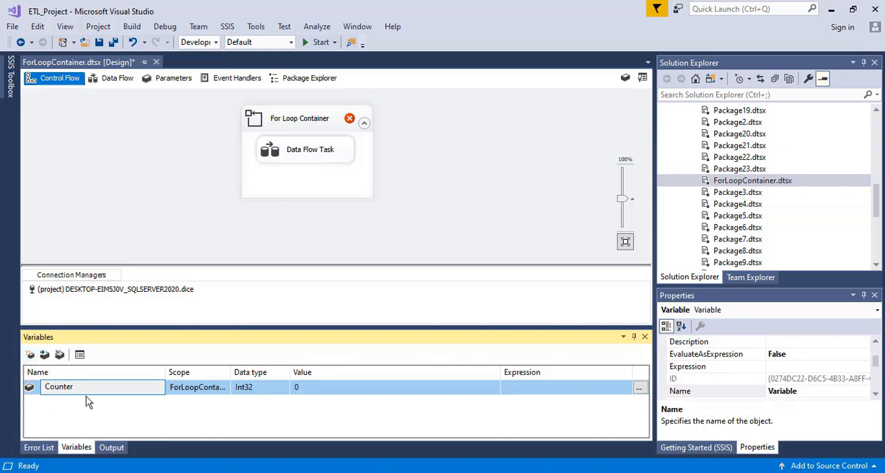
left_click(211, 399)
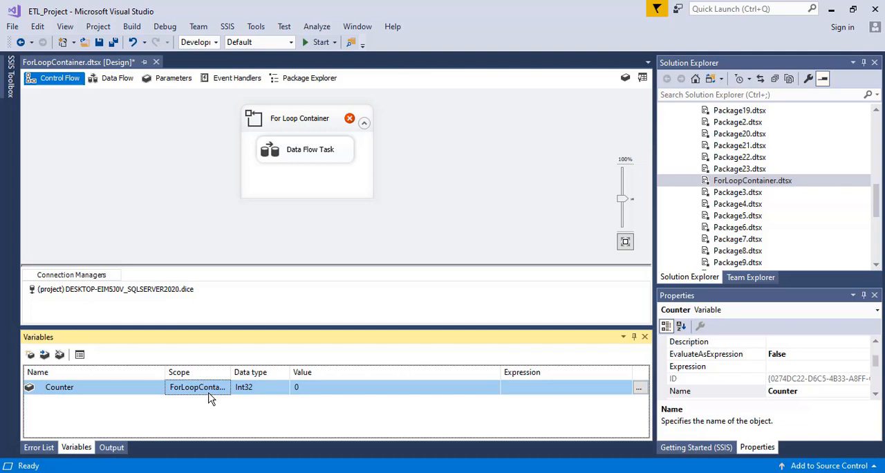
left_click_drag(231, 372, 284, 372)
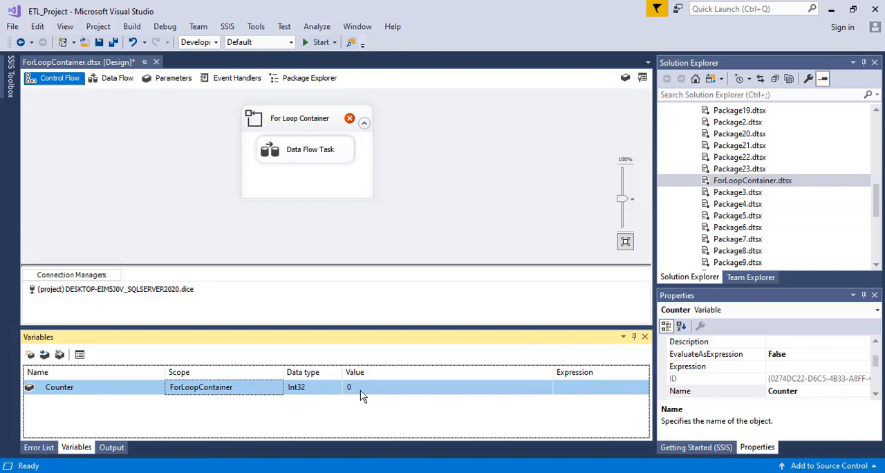
left_click(298, 123)
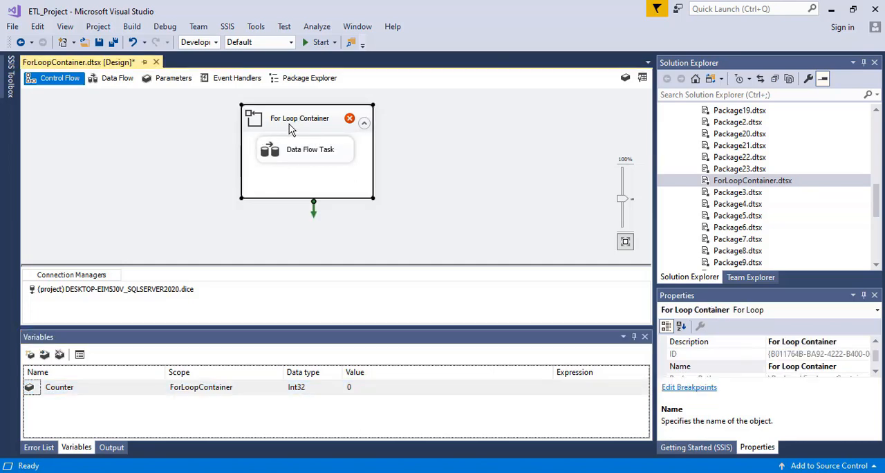
double_click(299, 120)
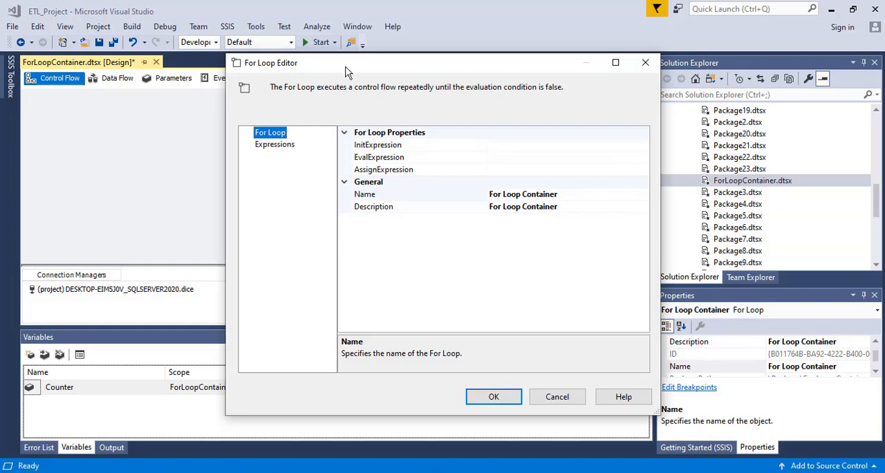
left_click_drag(348, 73, 390, 105)
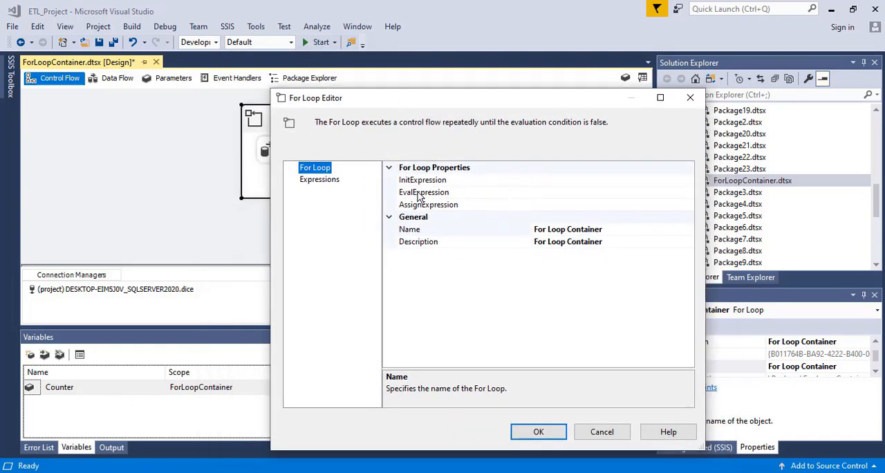
left_click(557, 192)
left_click(560, 182)
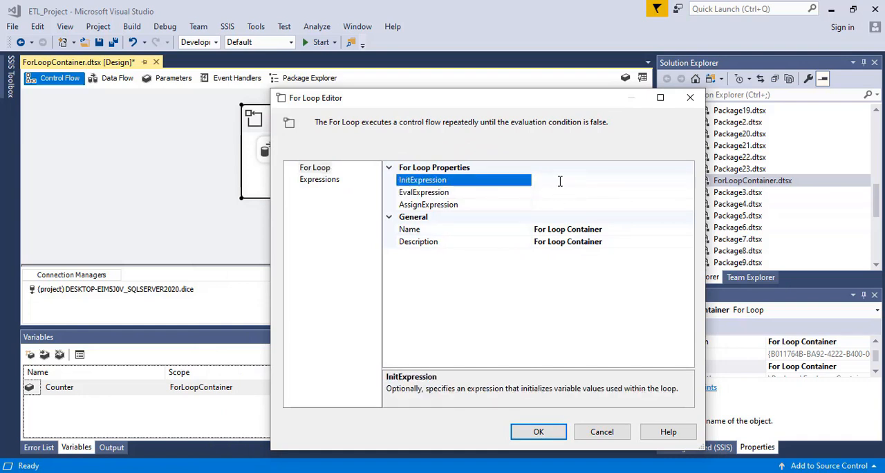
type("@")
type("Counter")
left_click_drag(572, 180, 539, 180)
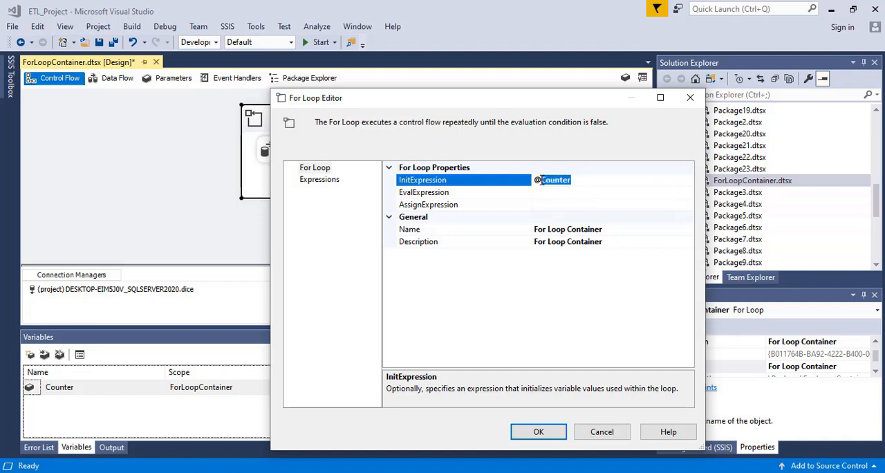
left_click(592, 179)
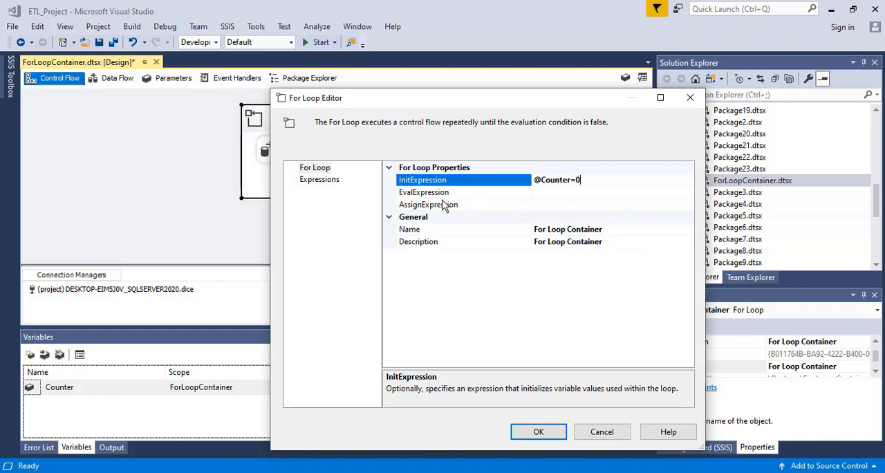
left_click(546, 193)
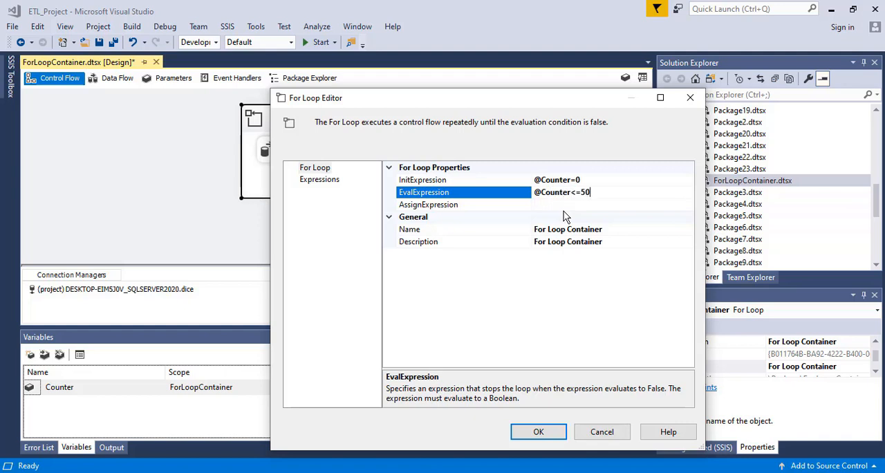
left_click(551, 206)
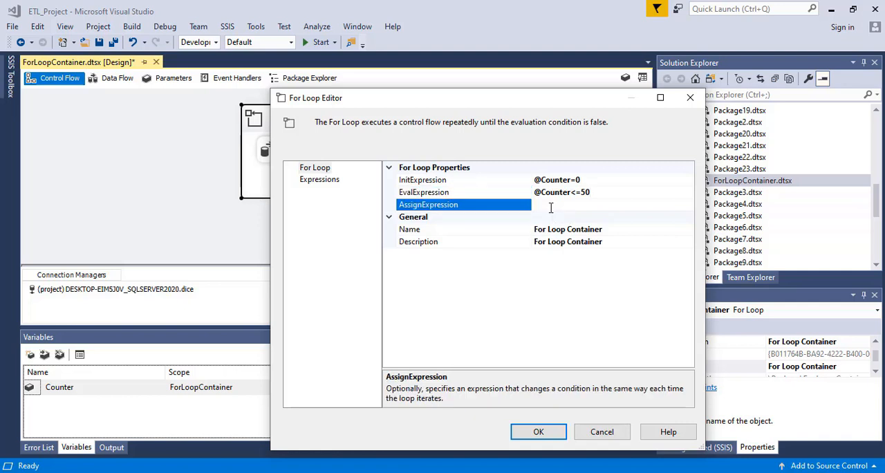
left_click(562, 205)
type("@Counter=Counter")
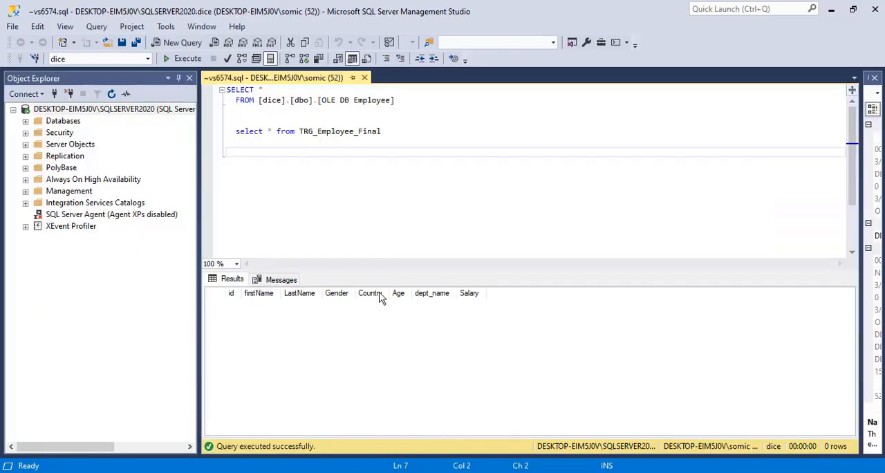
Rerun the SELECT query on the OLE DB Employee source table in SQL Server Management Studio
left_click_drag(396, 101, 226, 90)
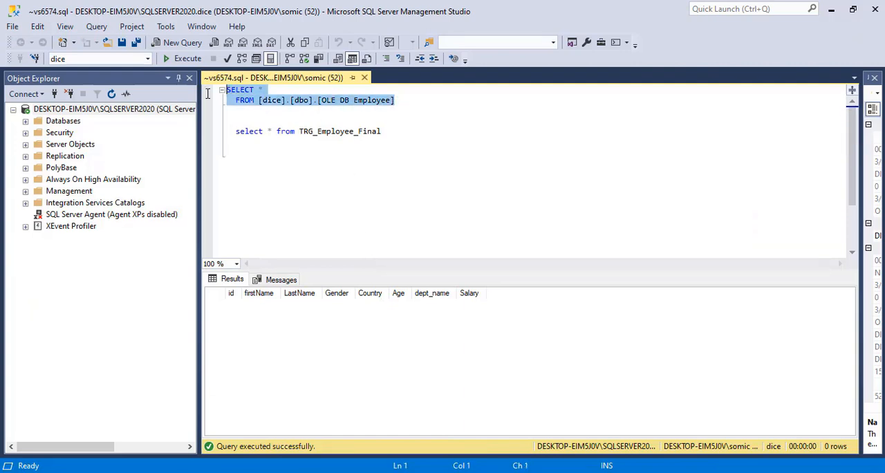
left_click(170, 62)
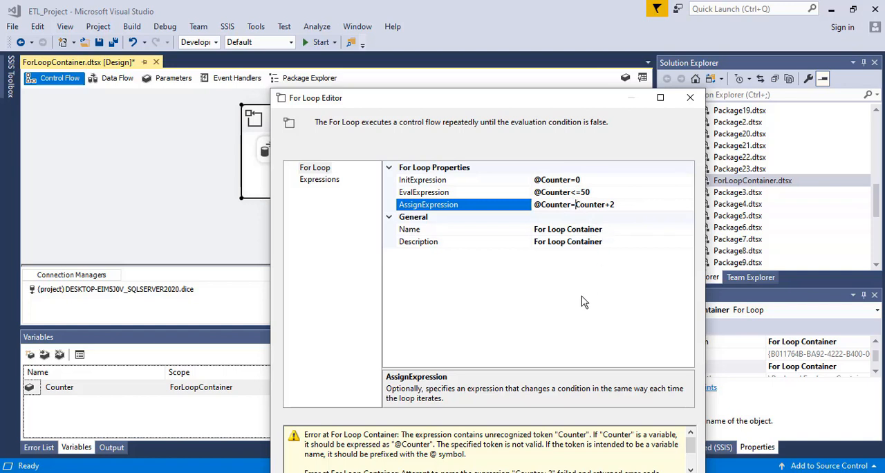
type("@")
left_click_drag(447, 102, 382, 50)
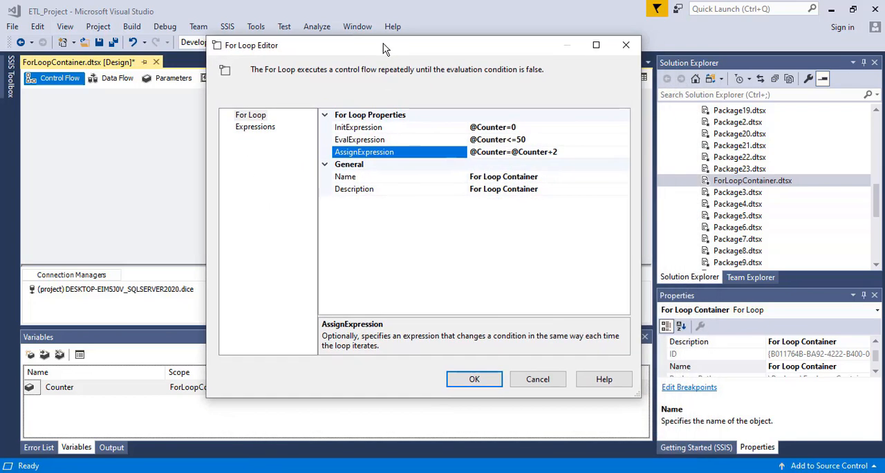
left_click(467, 382)
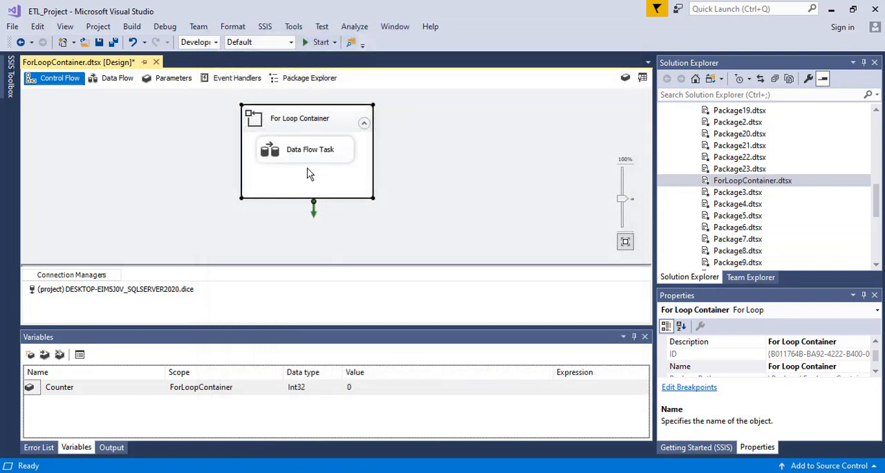
Open the Data Flow Task inside the For Loop Container and add an OLE DB Source to its data flow
double_click(293, 156)
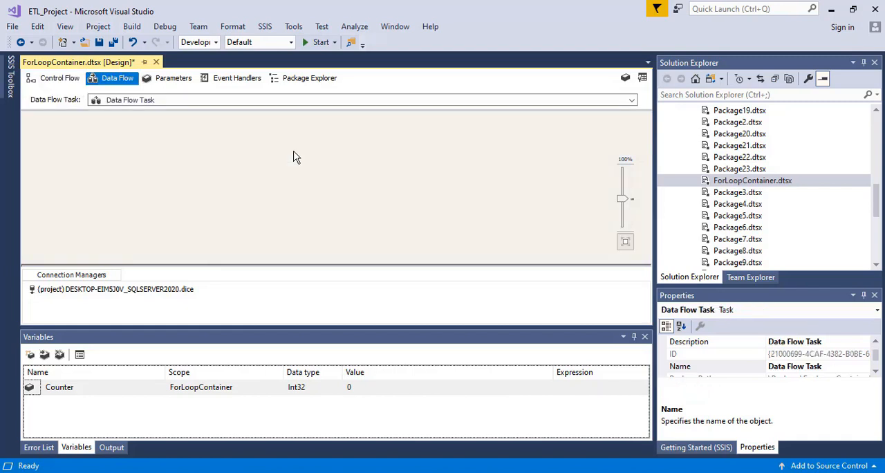
left_click(10, 76)
left_click_drag(209, 196, 203, 134)
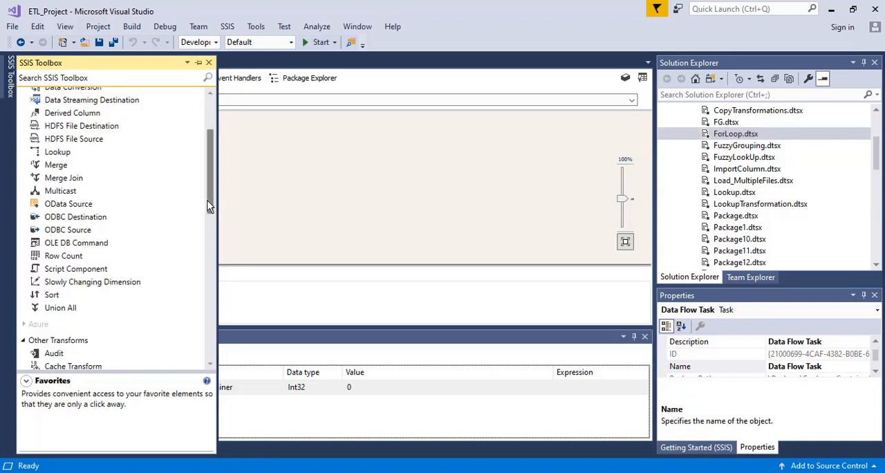
left_click_drag(208, 201, 214, 304)
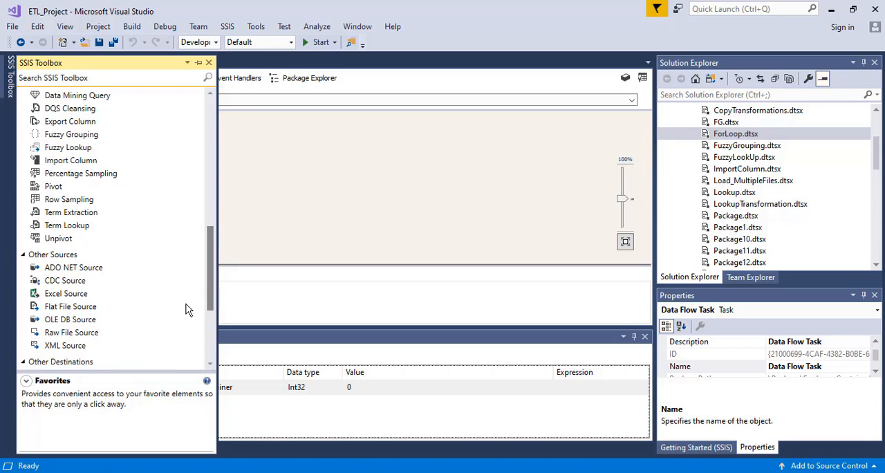
left_click(60, 323)
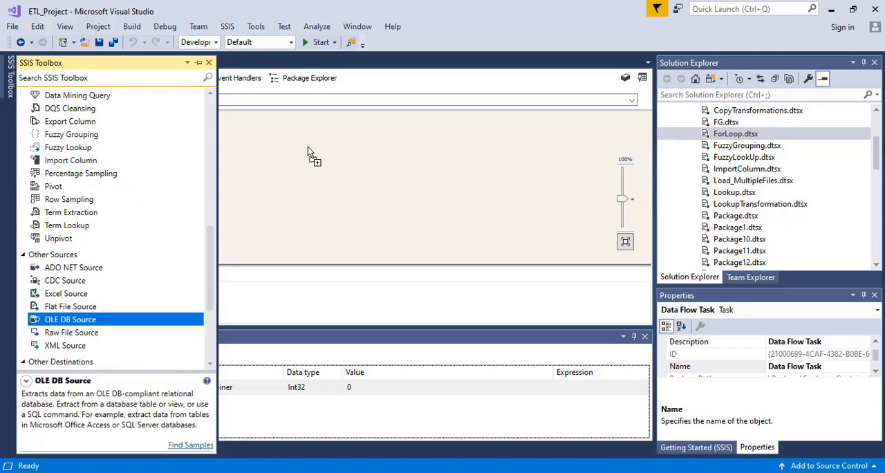
left_click_drag(307, 146, 353, 143)
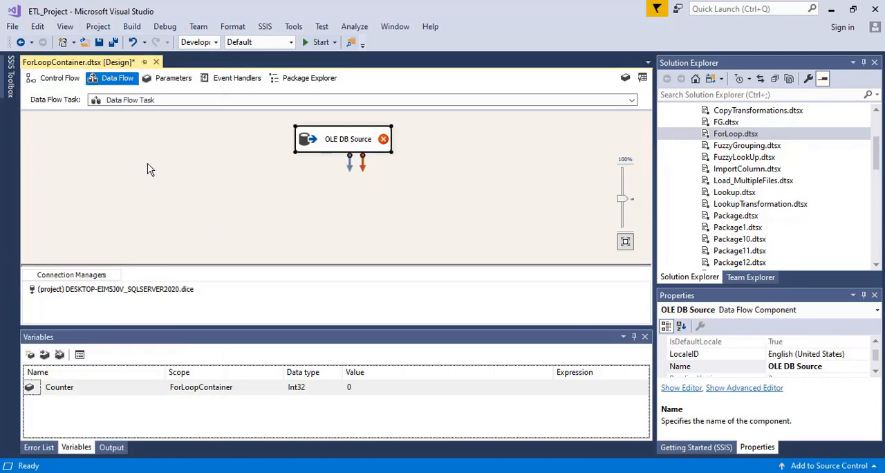
Add an OLE DB Destination below the OLE DB Source in the data flow
left_click(10, 80)
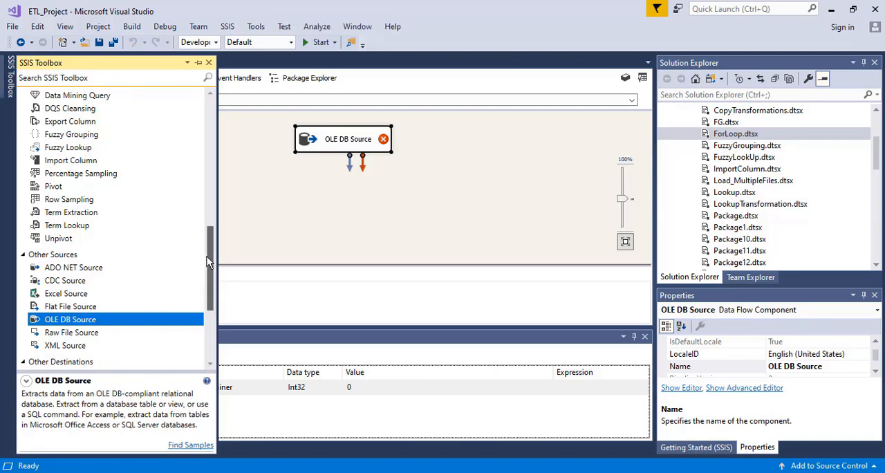
left_click_drag(207, 257, 208, 288)
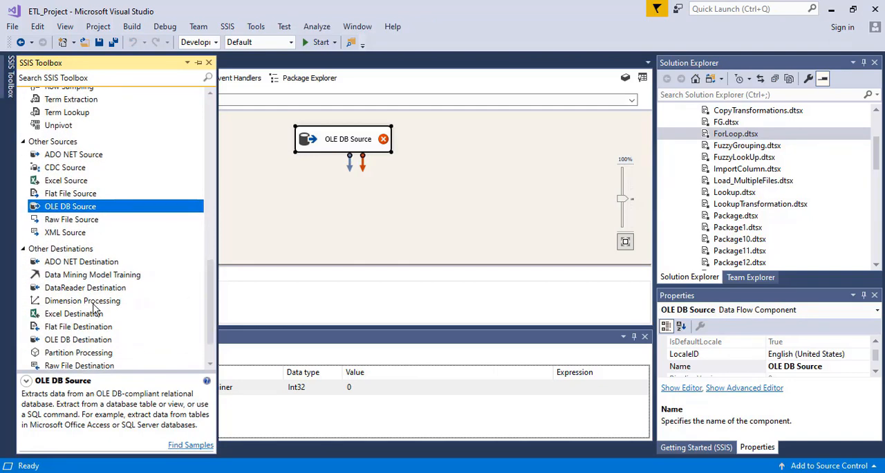
left_click_drag(77, 340, 308, 207)
Open the OLE DB Source for editing and set its data access mode to SQL command
left_click(330, 133)
double_click(331, 133)
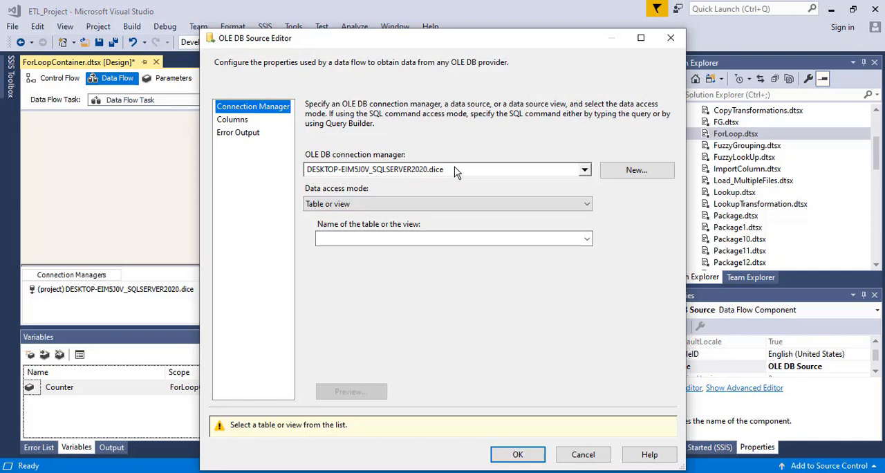
left_click(394, 206)
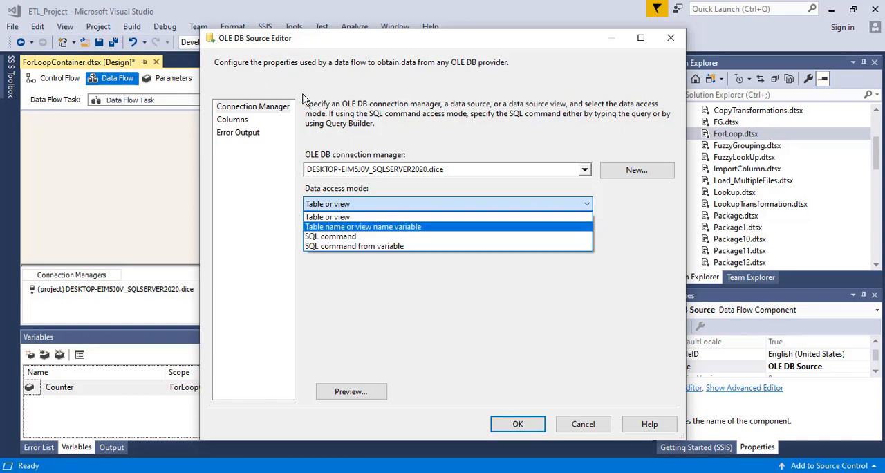
left_click(336, 240)
left_click(361, 202)
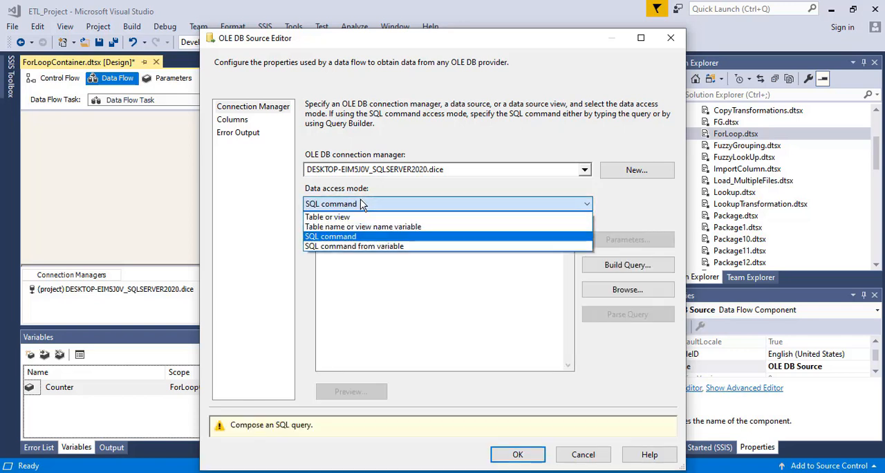
left_click(345, 238)
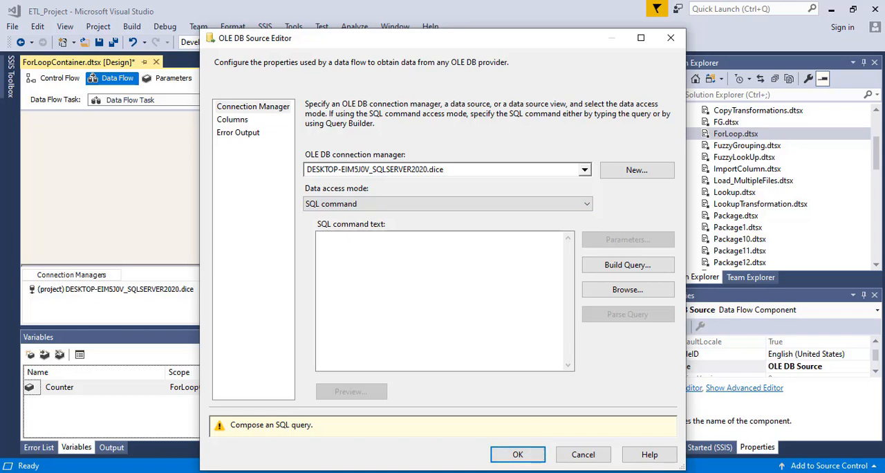
Switch to SQL Server Management Studio and run only the SELECT query on the OLE DB Employee table
key("alt+Tab")
key("alt+Tab")
key("alt+Tab")
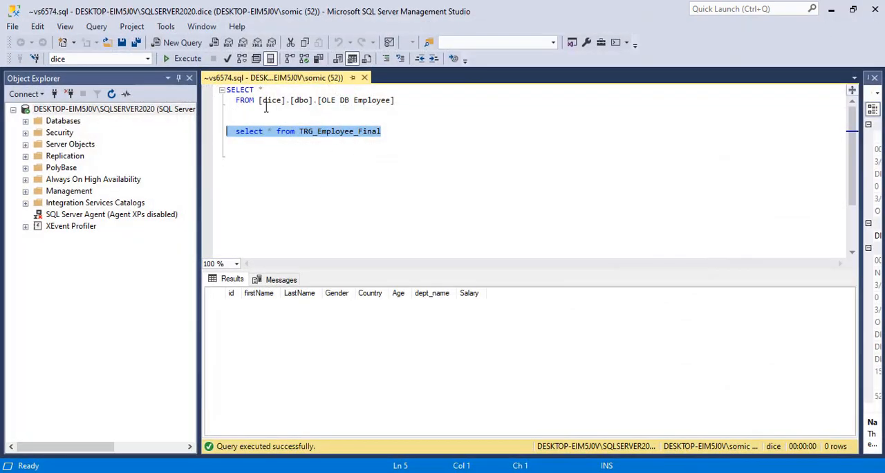
left_click_drag(394, 101, 228, 91)
left_click(183, 58)
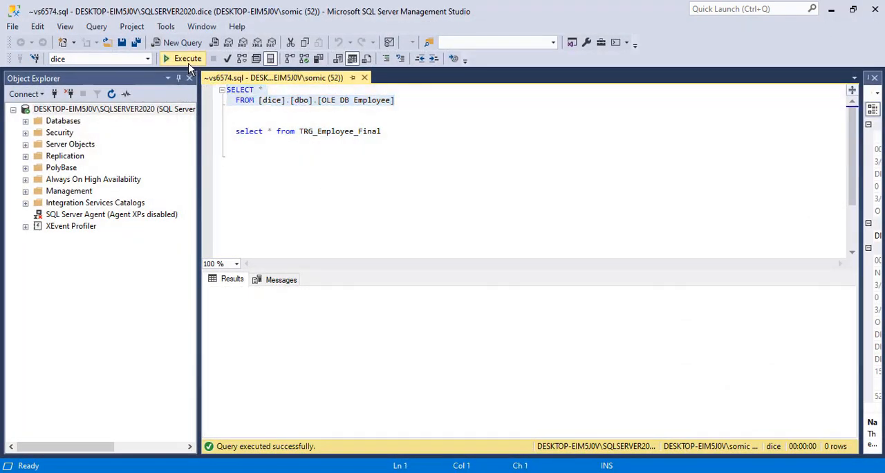
Add the condition where id=? to the OLE DB Employee query and copy the whole statement
left_click(409, 101)
key("Return")
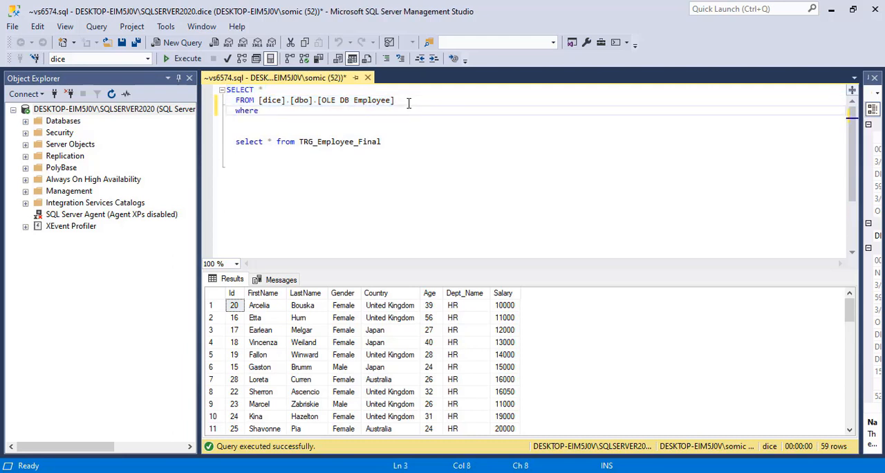
type("where id=2")
left_click_drag(282, 110, 226, 90)
right_click(256, 103)
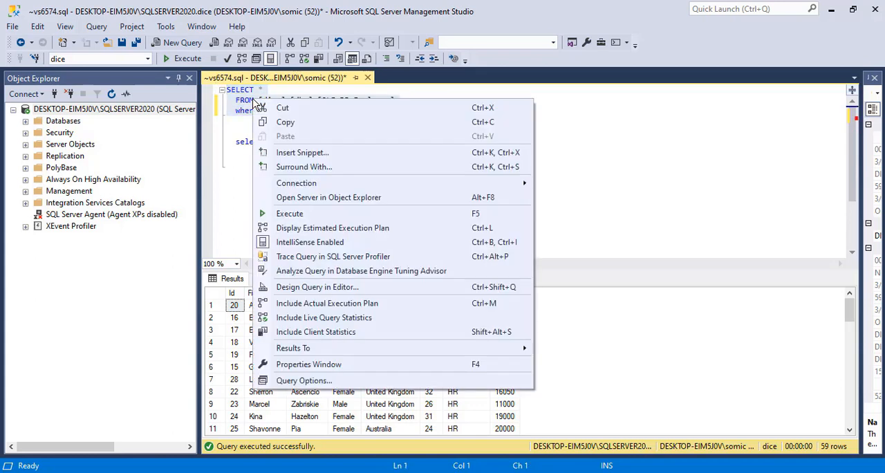
left_click(284, 121)
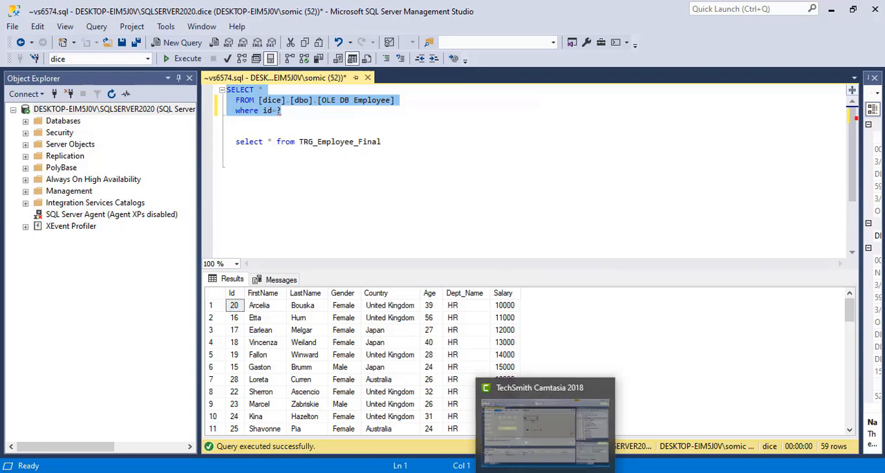
Back in Visual Studio, paste the copied parameterized query as the OLE DB Source's SQL command text
left_click(546, 423)
left_click(355, 255)
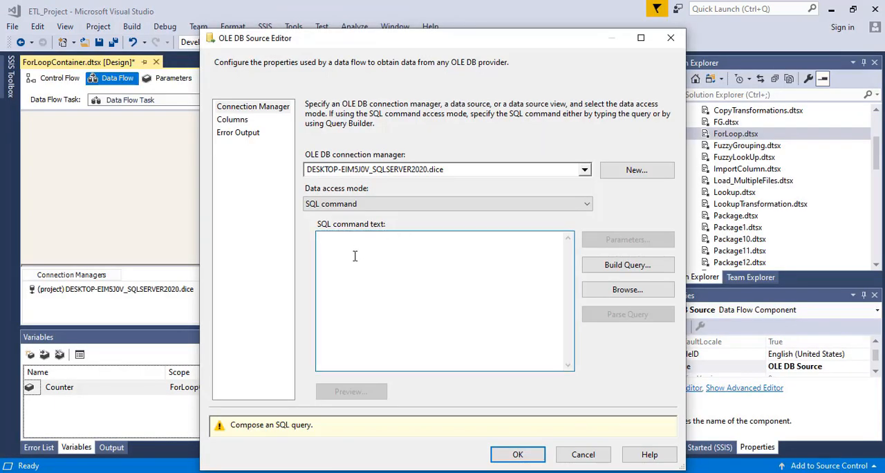
key("ctrl+v")
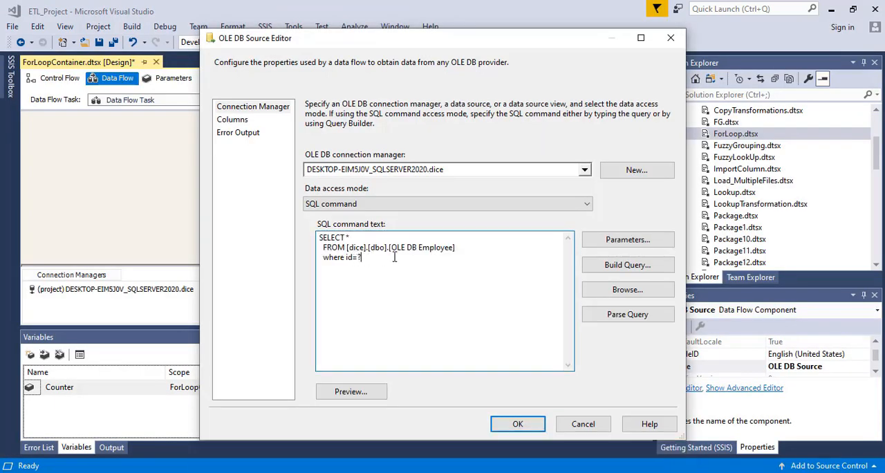
Map the query's Parameter0 to the variable User::Counter and confirm the parameter mapping
left_click(618, 240)
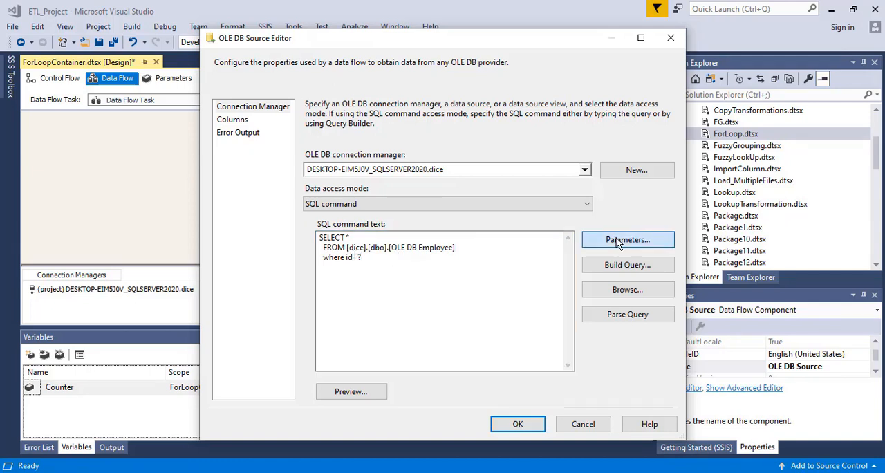
left_click(394, 197)
left_click(394, 198)
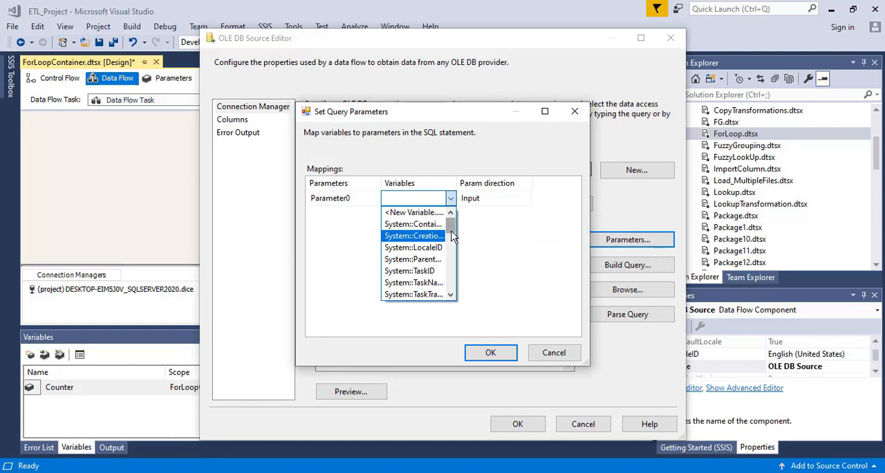
mouse_move(452, 235)
left_mouse_down()
mouse_move(455, 304)
mouse_move(459, 236)
left_mouse_up()
left_click(504, 276)
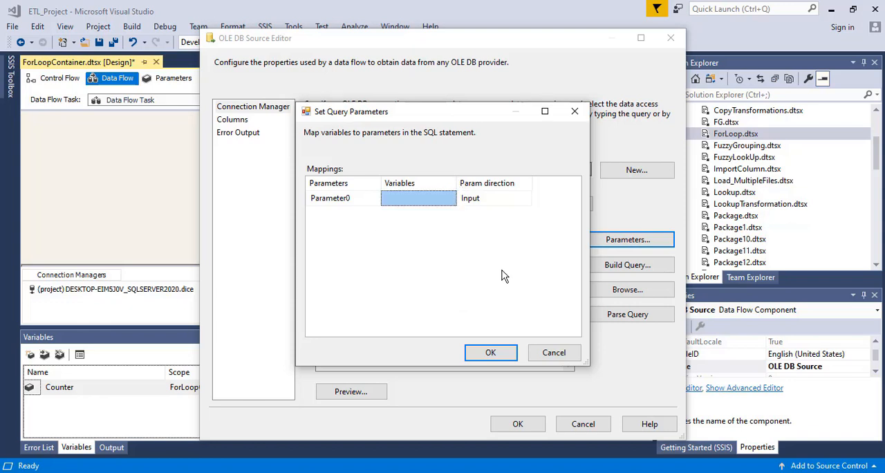
left_click_drag(457, 185, 537, 185)
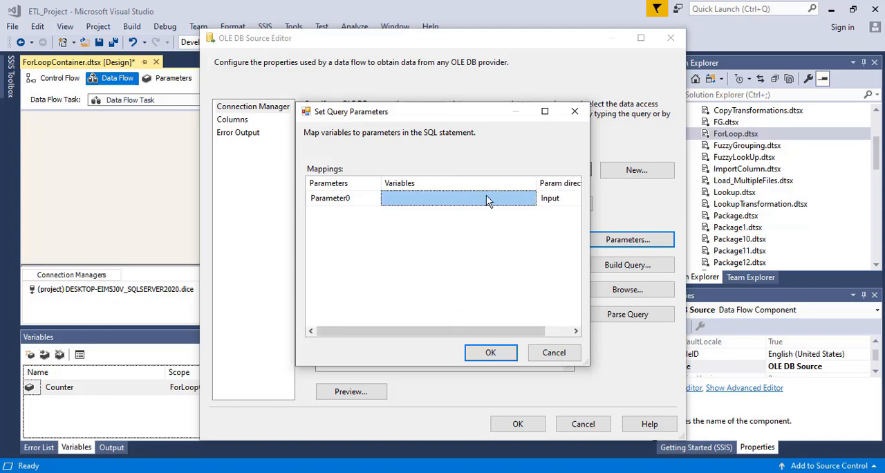
left_click(486, 197)
left_click(530, 200)
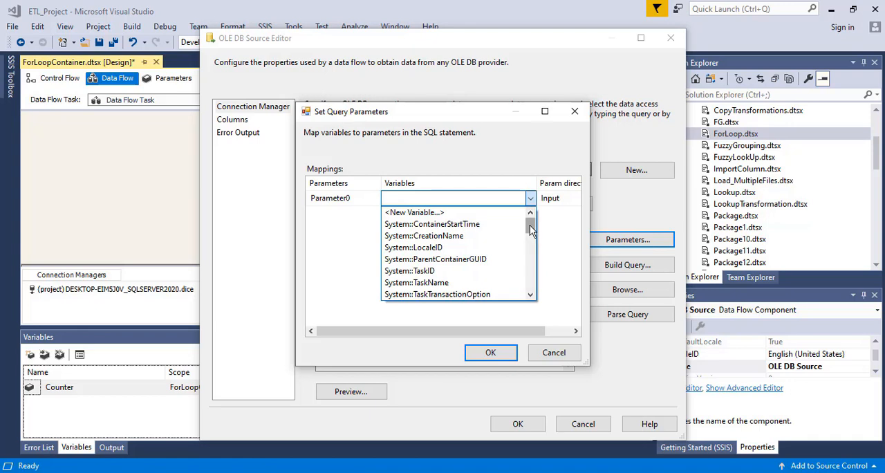
left_click_drag(530, 224, 530, 245)
left_click(437, 248)
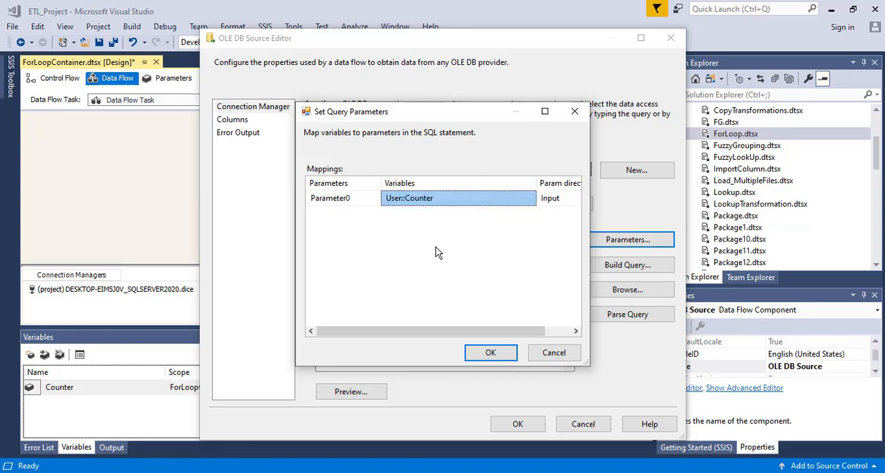
left_click(489, 355)
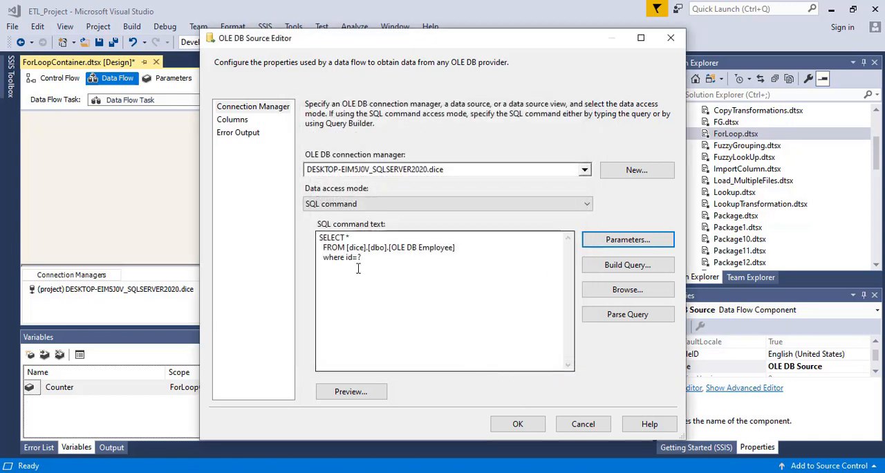
Review and accept the OLE DB Source's columns, and connect its data output to the OLE DB Destination
left_click(238, 124)
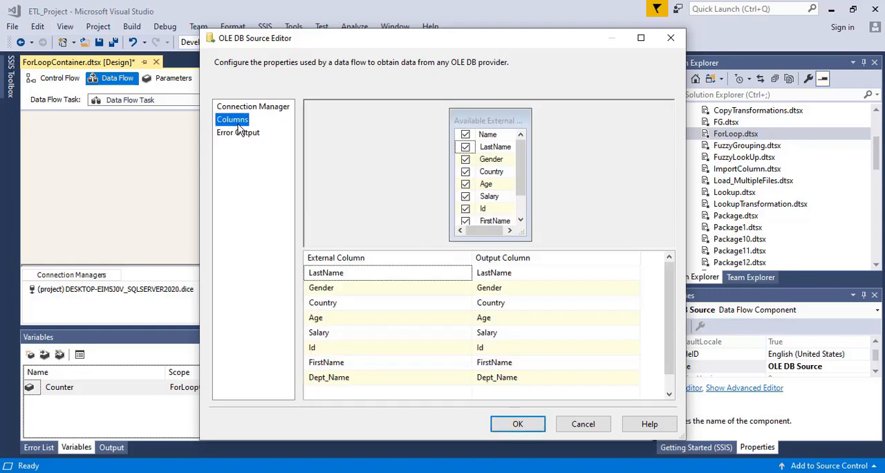
left_click(517, 424)
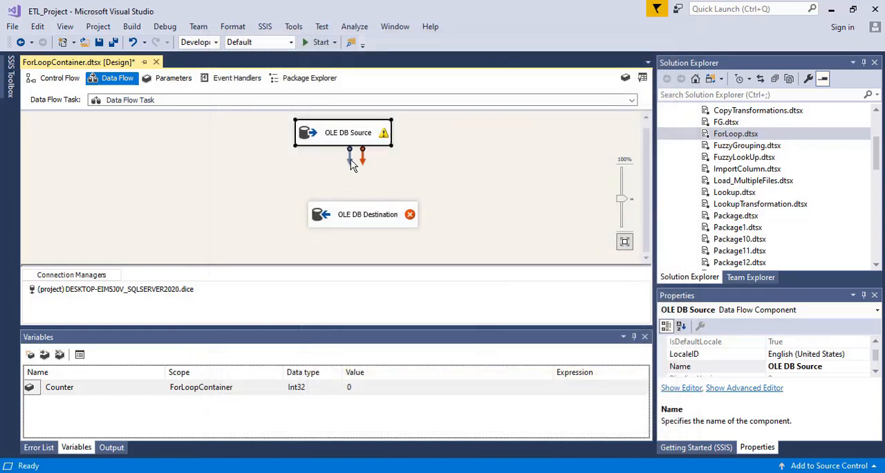
left_click_drag(351, 164, 340, 220)
left_click(255, 221)
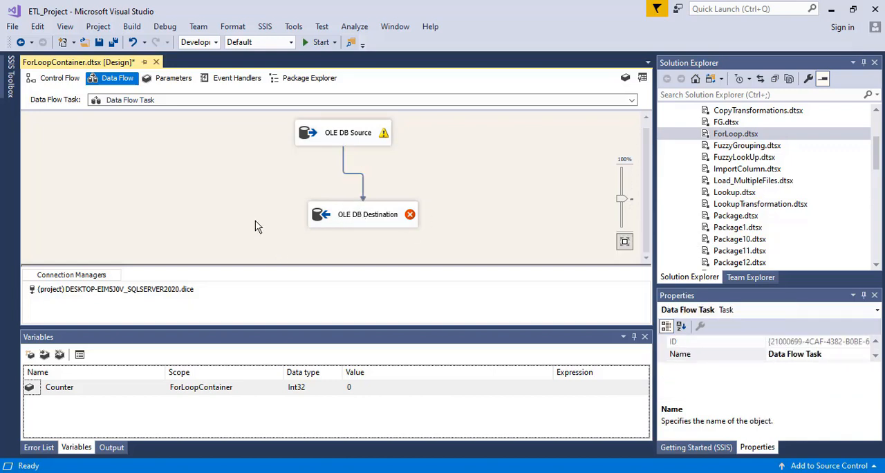
Open the OLE DB Destination for editing and choose [dbo].[TRG_Employee_Final] as its target table
left_click(336, 217)
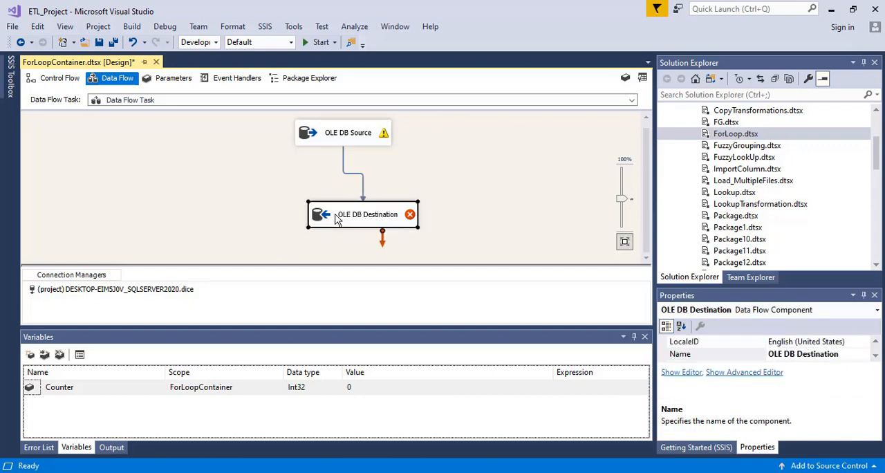
double_click(337, 217)
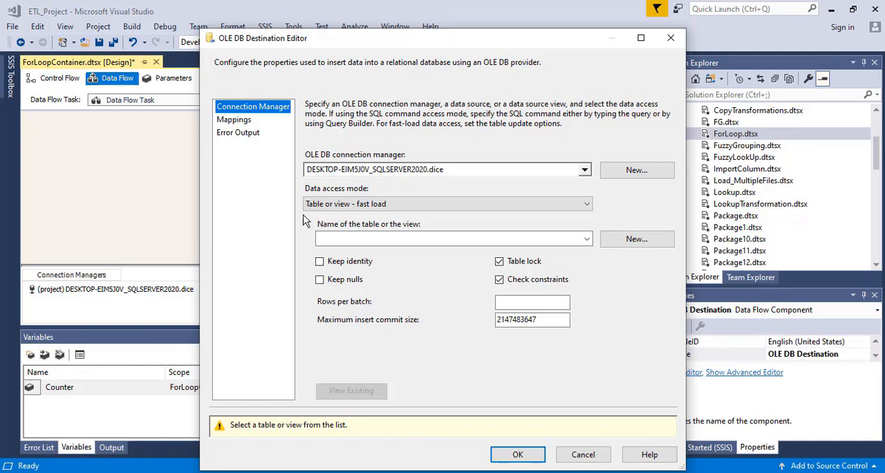
left_click(385, 239)
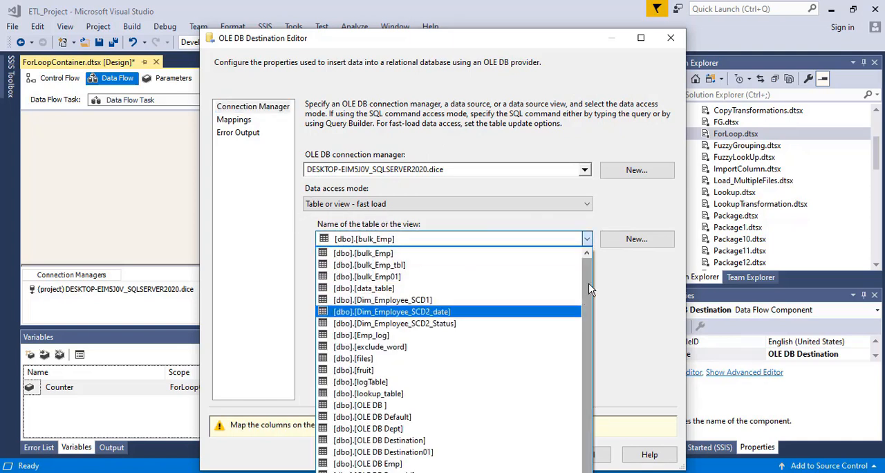
left_click_drag(588, 288, 606, 447)
left_click(414, 8)
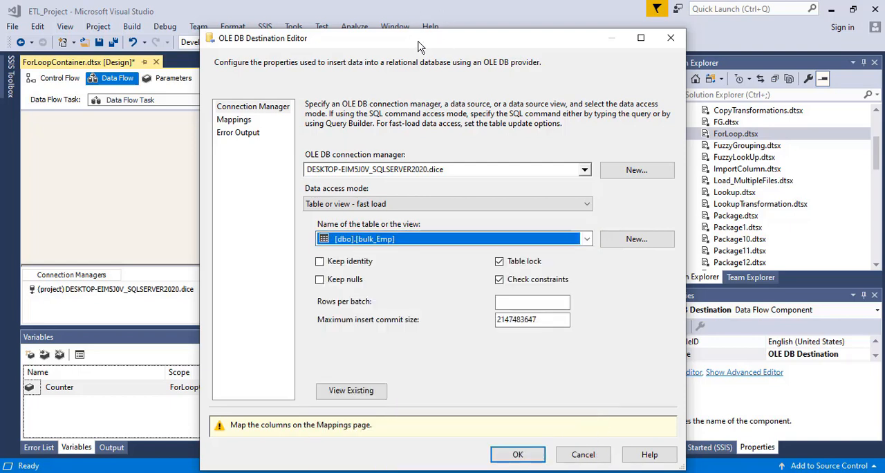
left_click_drag(418, 44, 389, 5)
left_click(443, 209)
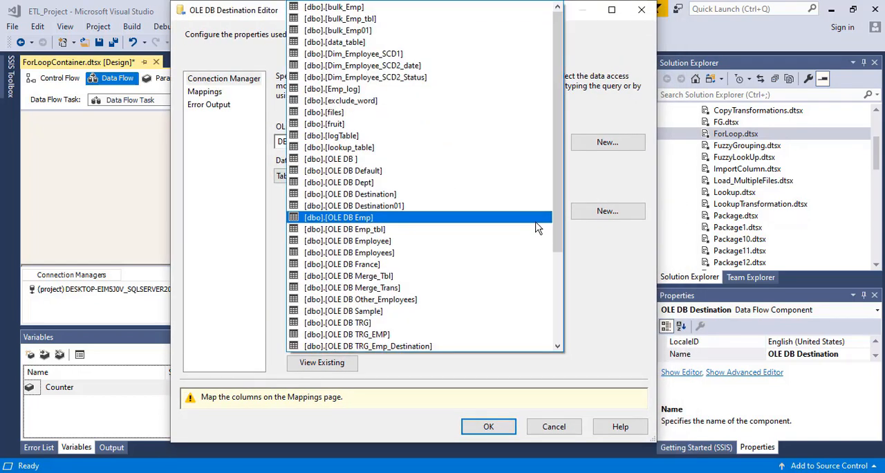
left_click_drag(556, 211, 563, 337)
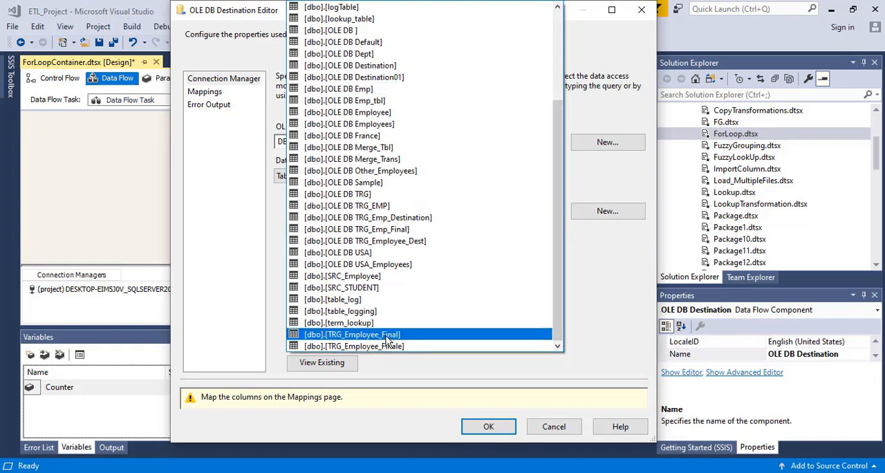
left_click(388, 337)
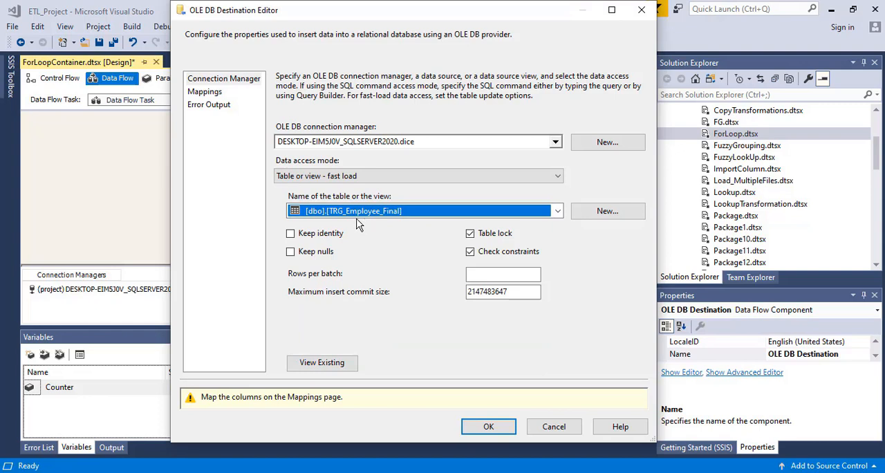
Review and accept the OLE DB Destination's column mappings, save the package, and return to the control flow
left_click(206, 94)
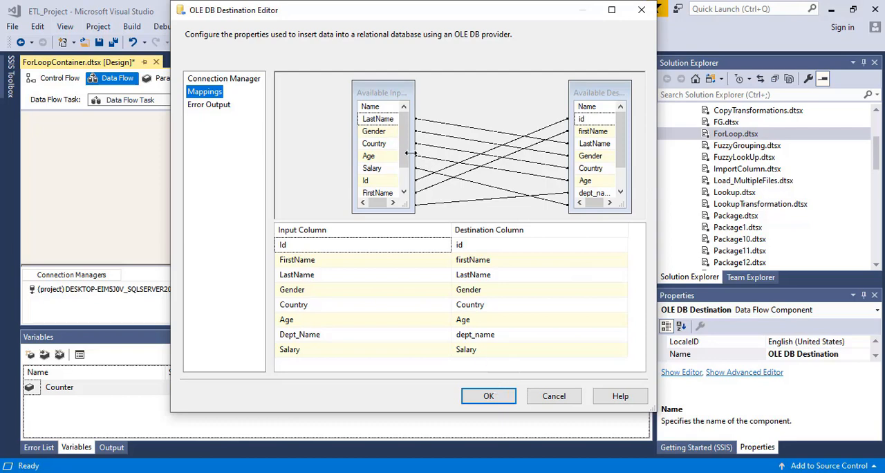
left_click_drag(406, 150, 408, 185)
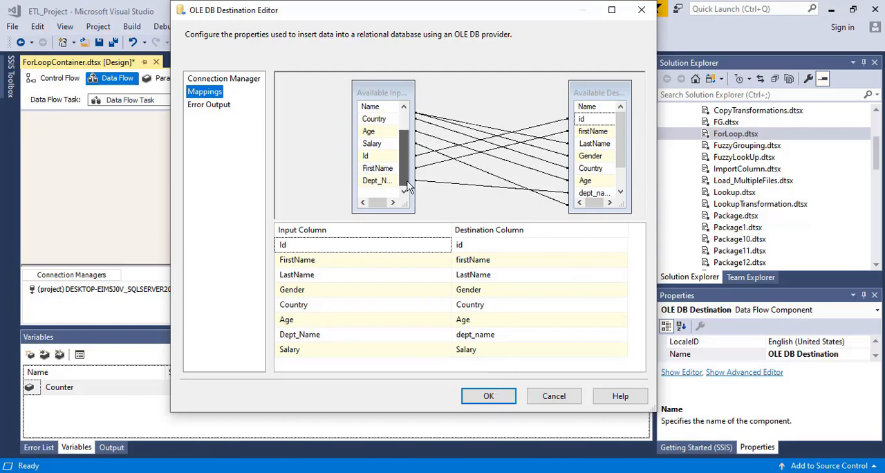
left_click(488, 396)
key("ctrl+s")
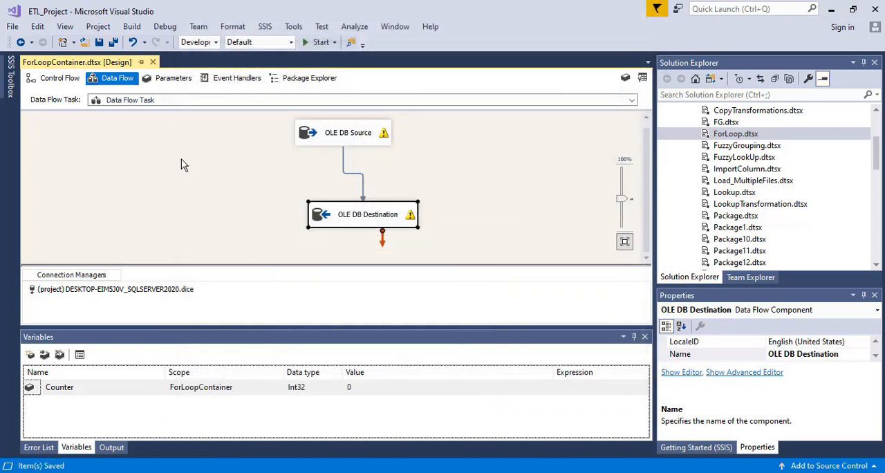
left_click(60, 79)
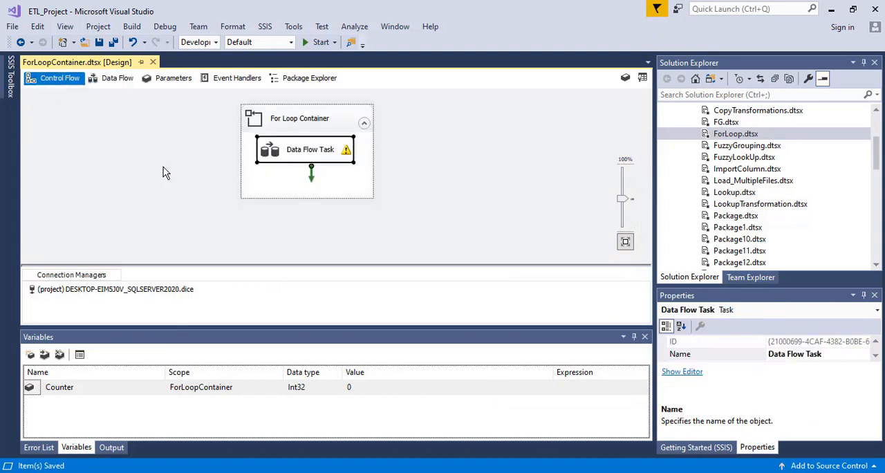
Switch to SQL Server Management Studio and run only the query selecting all rows from TRG_Employee_Final
key("alt+Tab")
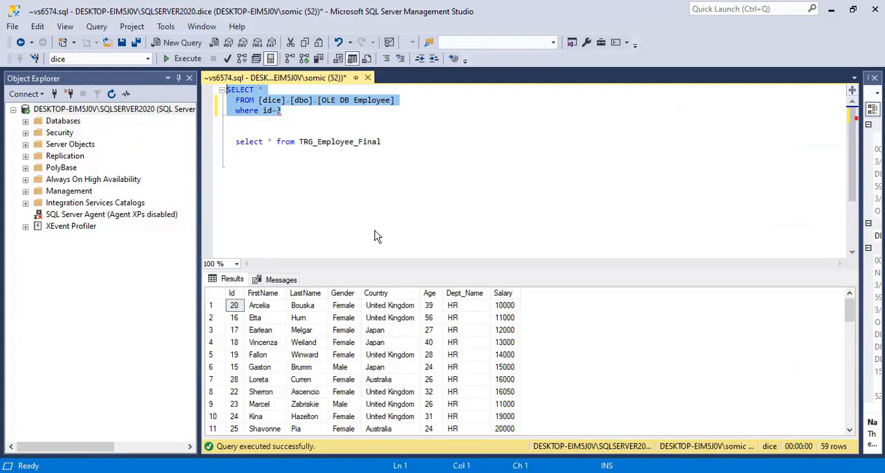
left_click(367, 172)
left_click_drag(395, 142, 212, 142)
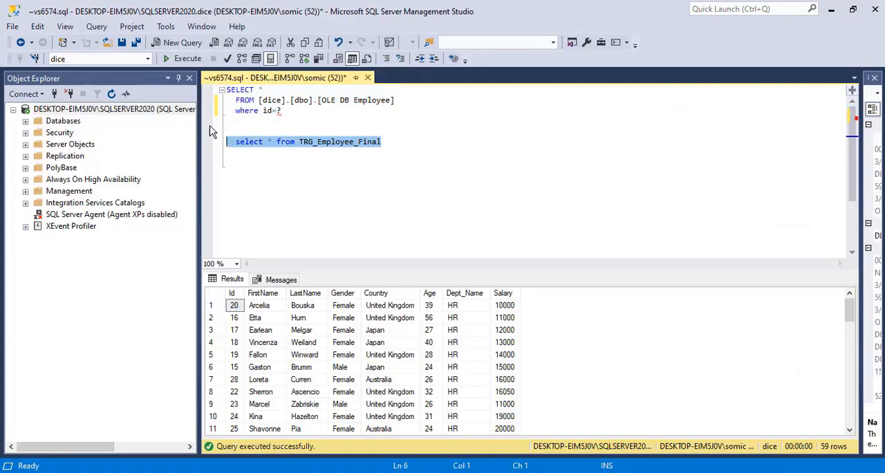
left_click(182, 59)
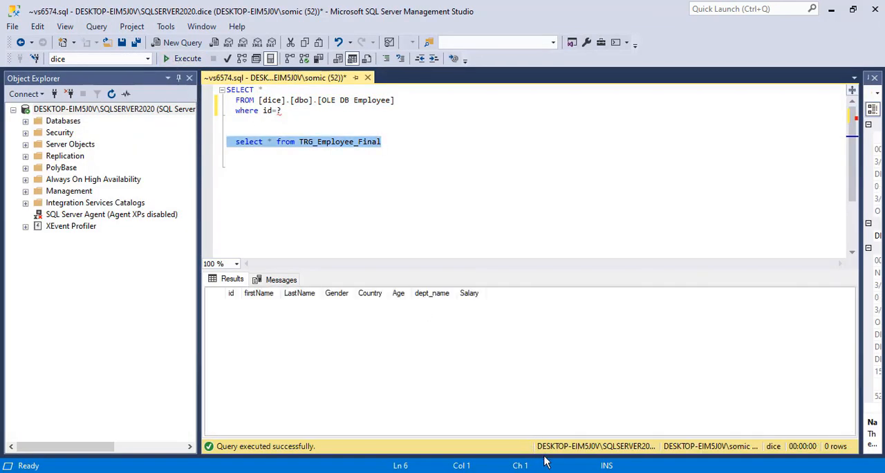
Back in Visual Studio, look over the data flow's source and destination, and run the ForLoopContainer package from the control flow
key("alt+Tab")
double_click(321, 156)
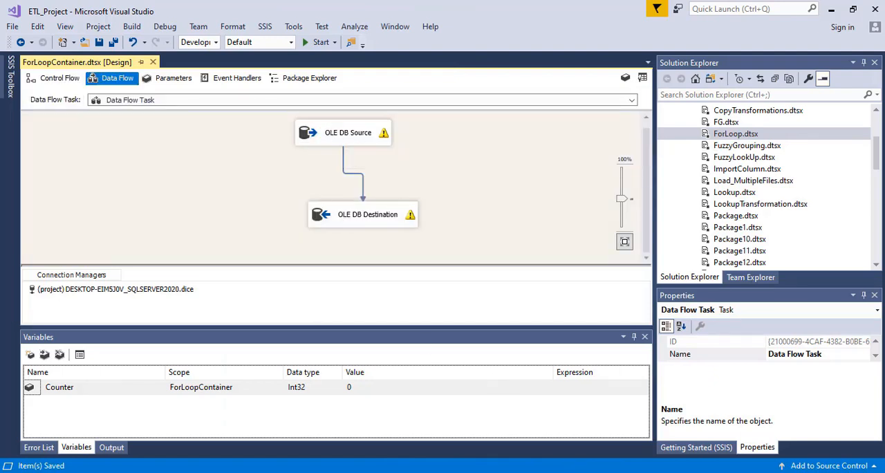
left_click(332, 133)
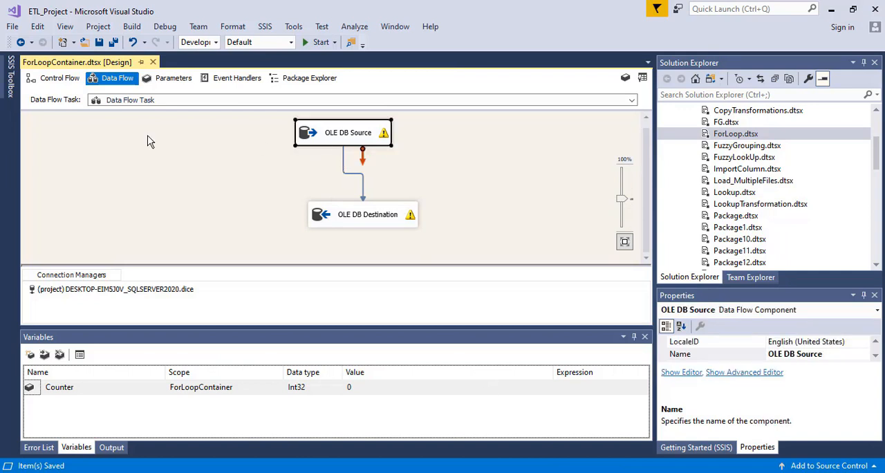
mouse_move(351, 225)
key("alt+Tab")
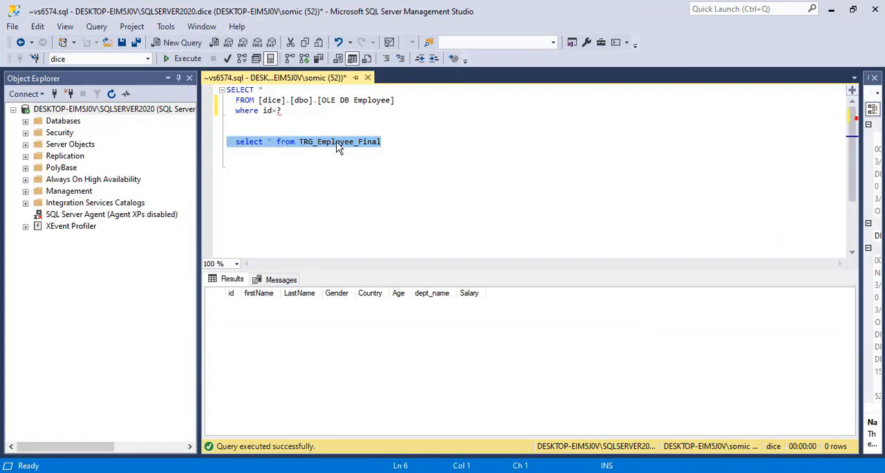
key("alt+Tab")
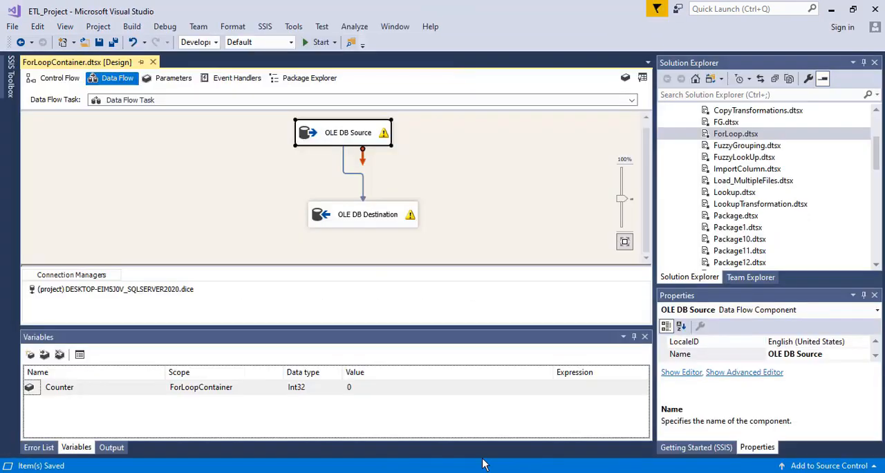
left_click(60, 80)
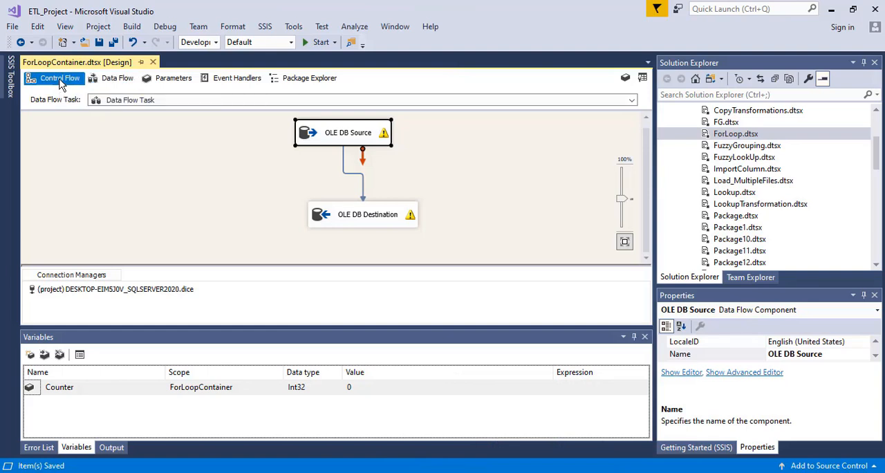
left_click(311, 46)
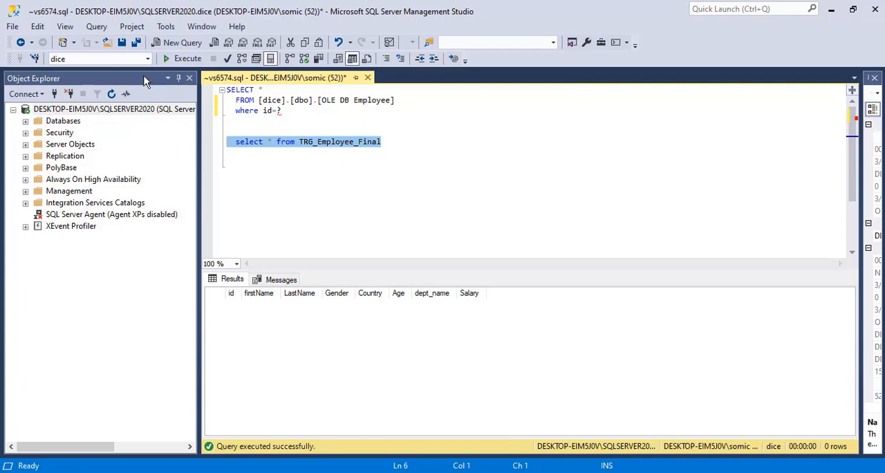
In SQL Server Management Studio, rerun the TRG_Employee_Final query and examine the id column through all the loaded rows
left_click(181, 60)
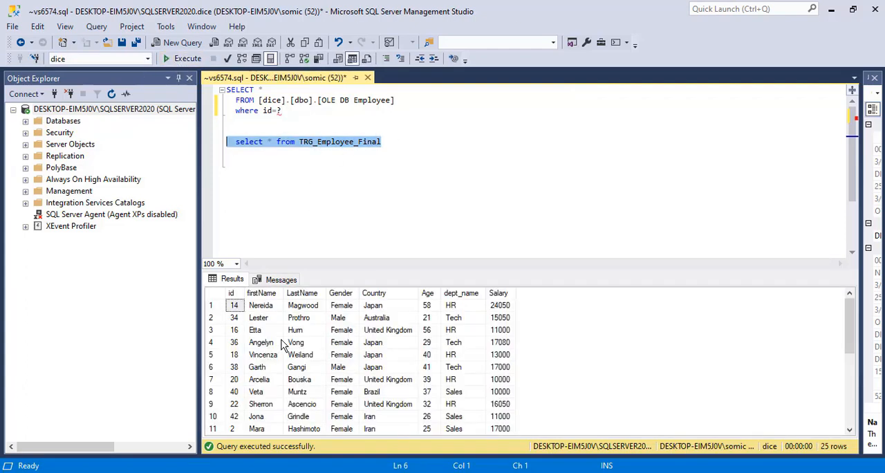
left_click(233, 305)
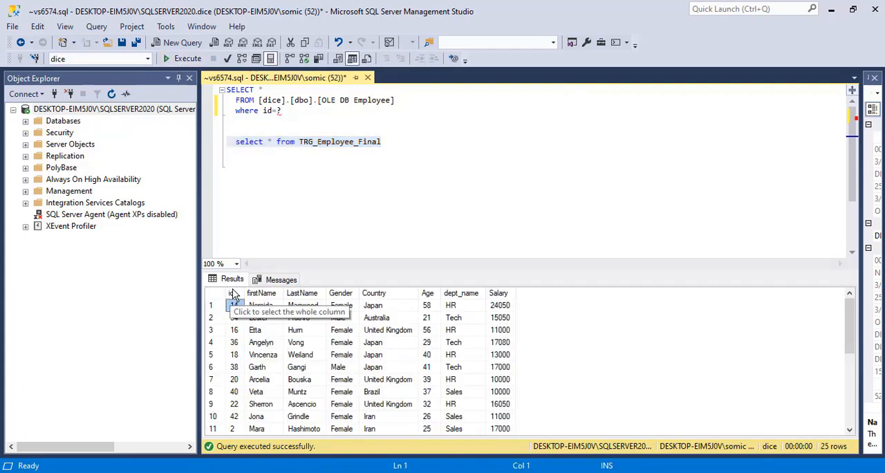
left_click(234, 294)
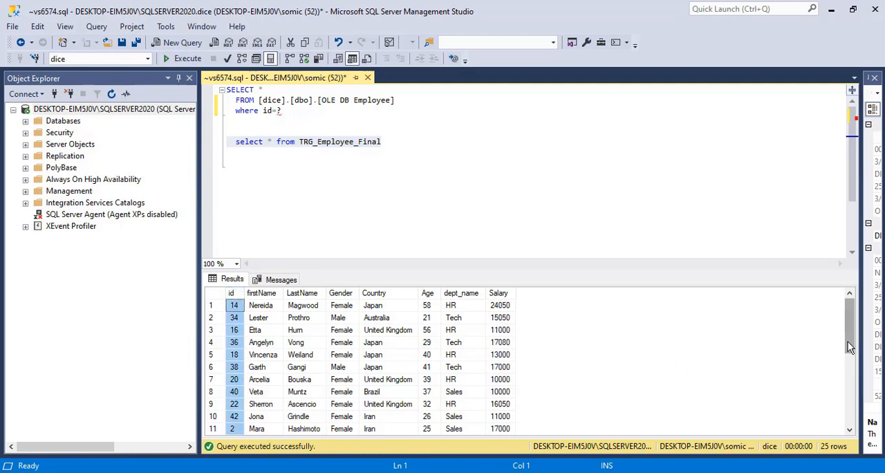
left_click_drag(850, 348, 857, 391)
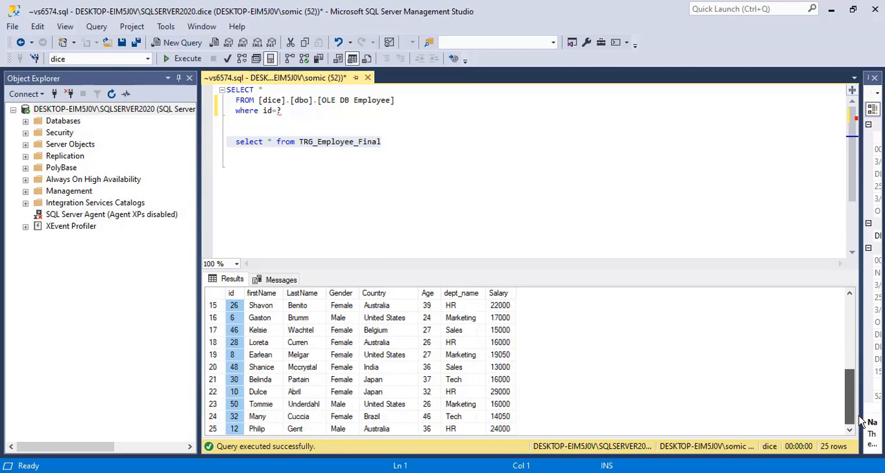
left_click_drag(853, 409, 771, 289)
Add the statement truncate table TRG_Employee_Final above the select query for that table
left_click(263, 128)
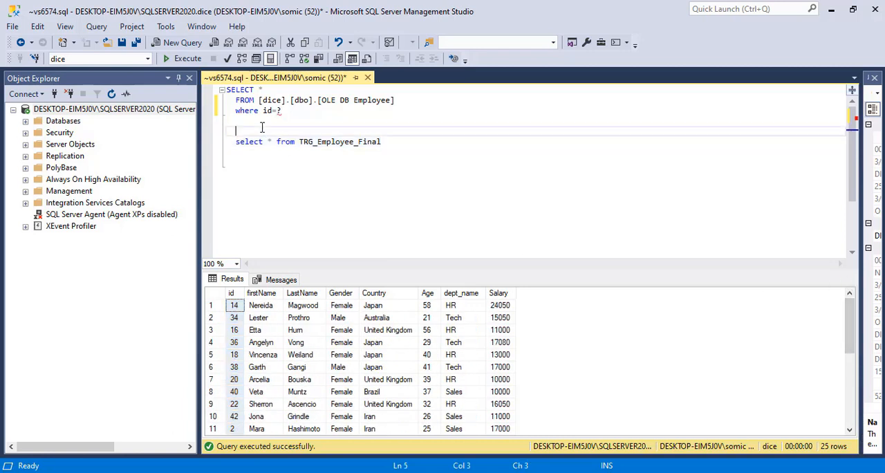
key("Return")
type("trun")
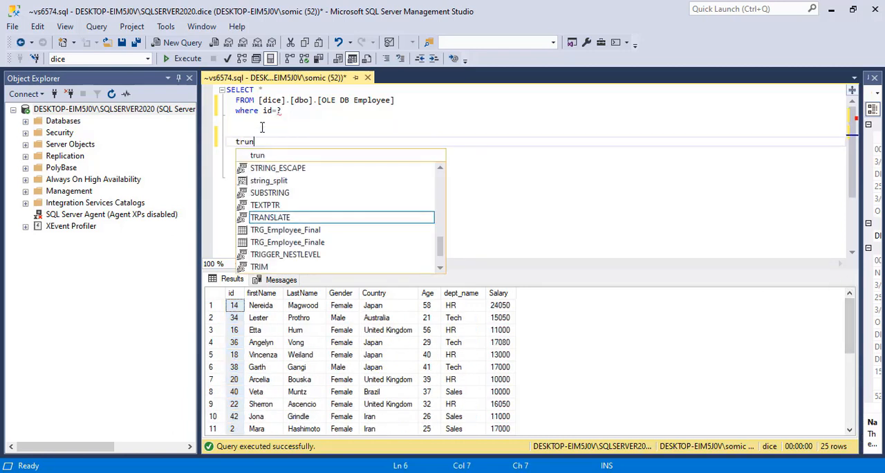
type("cate table")
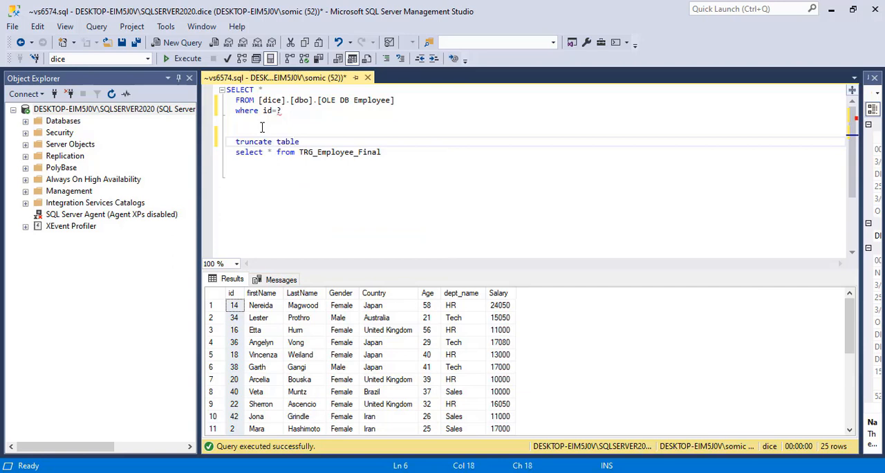
double_click(336, 152)
key("ctrl+c")
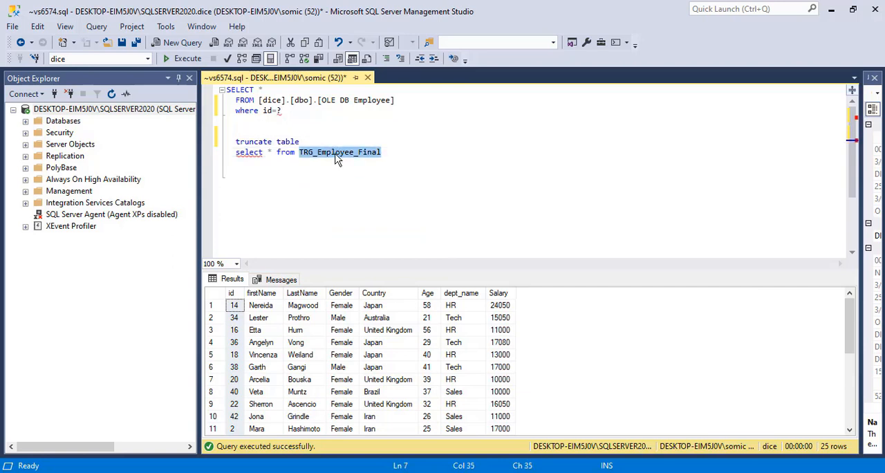
left_click(320, 143)
key("ctrl+v")
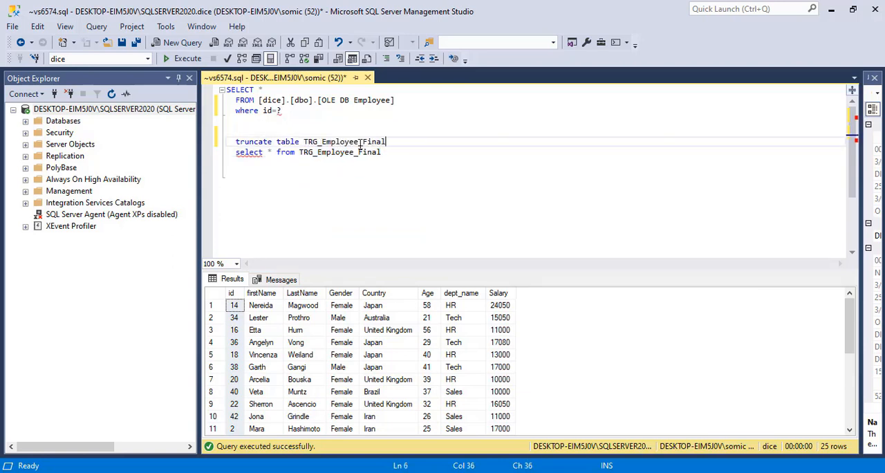
Execute only the truncate statement to empty TRG_Employee_Final
left_click(236, 132, "shift")
left_click(188, 60)
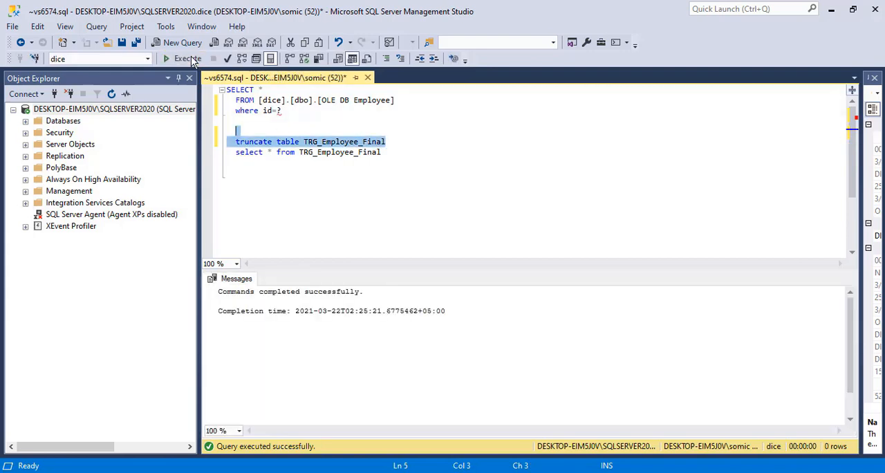
left_click(317, 152)
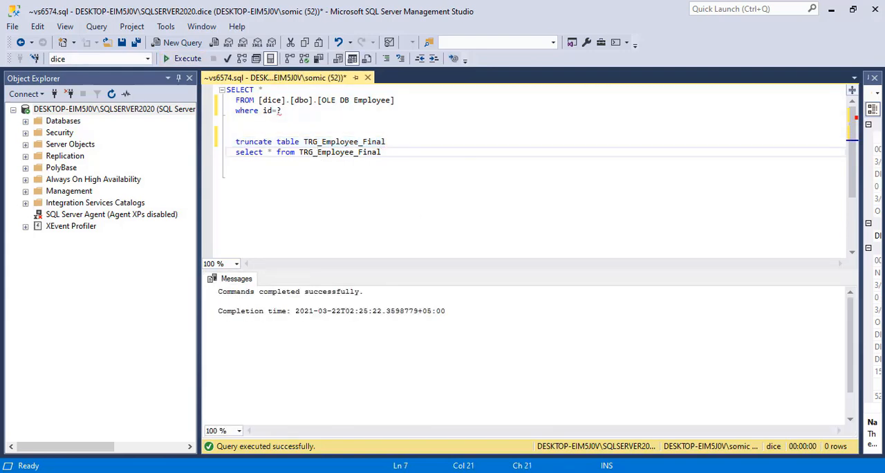
key("alt+Tab")
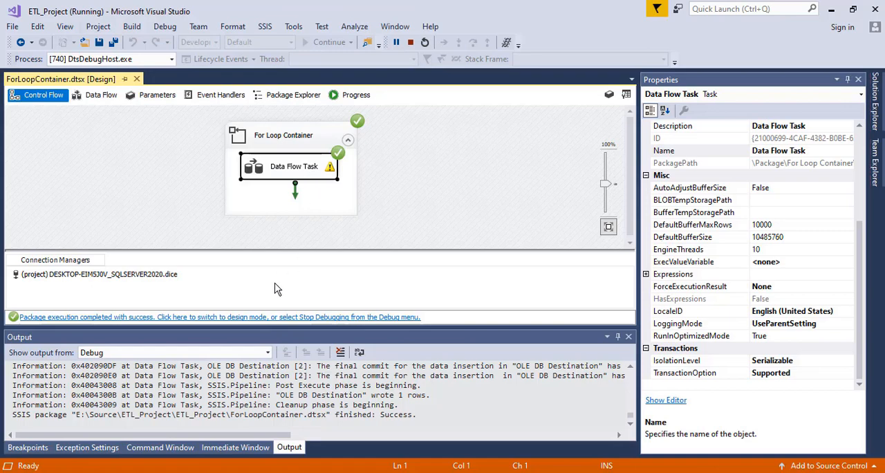
left_click(285, 317)
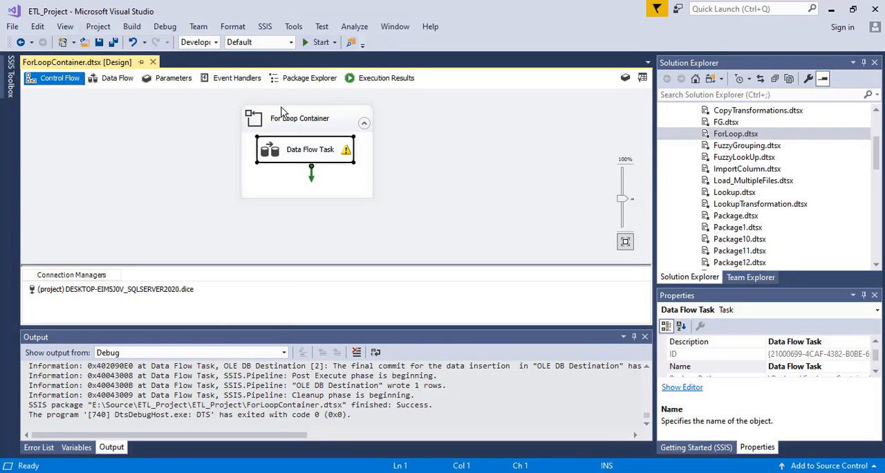
double_click(293, 122)
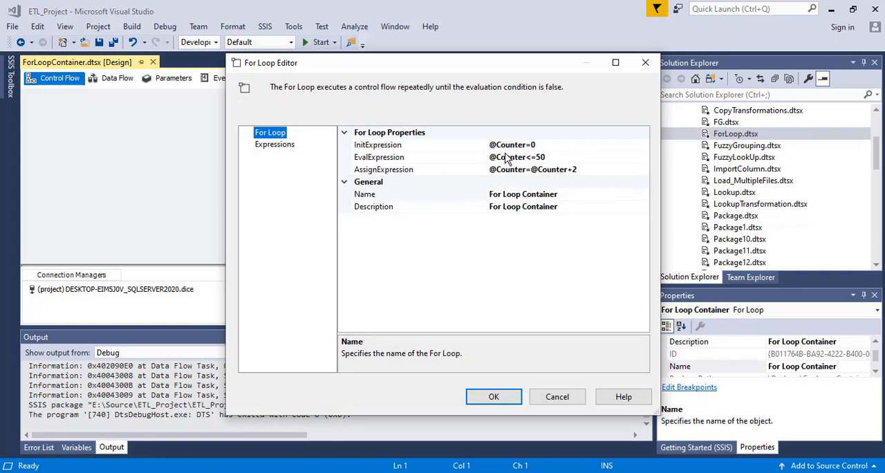
left_click(553, 158)
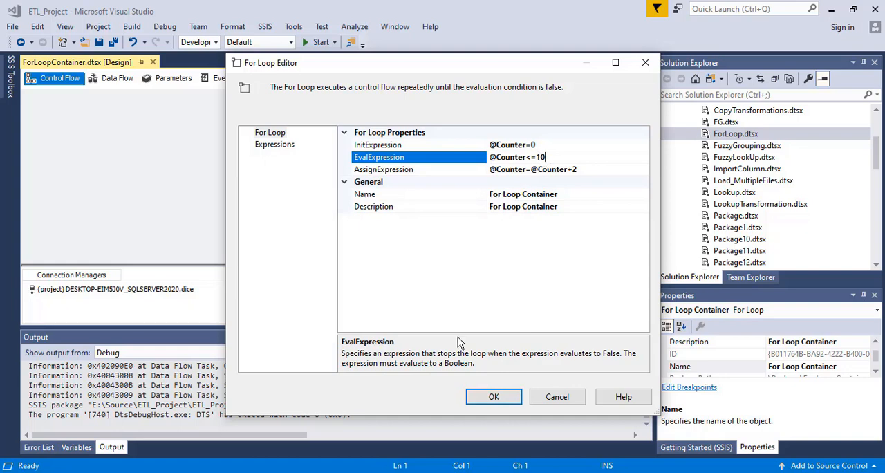
left_click(494, 396)
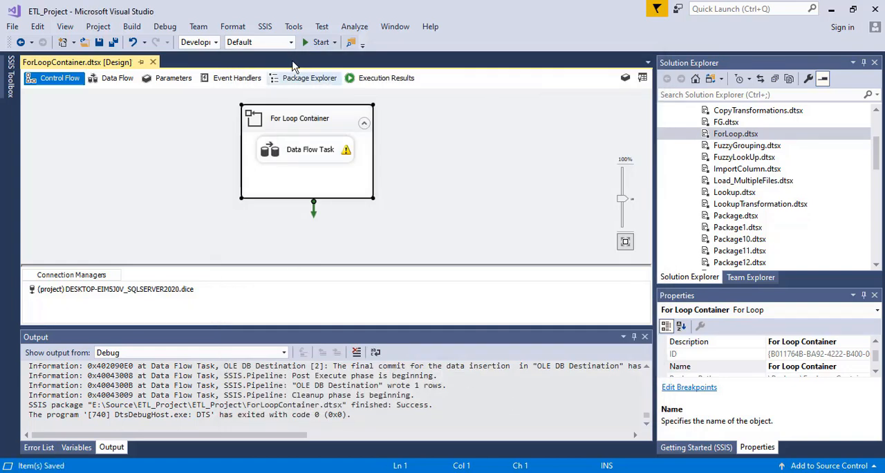
Run the ForLoopContainer package with the revised loop condition
left_click(319, 42)
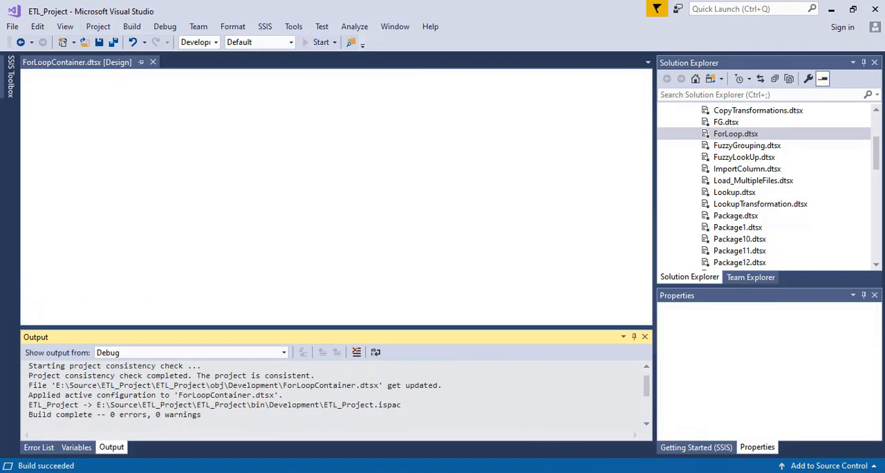
left_click(548, 472)
left_click(533, 472)
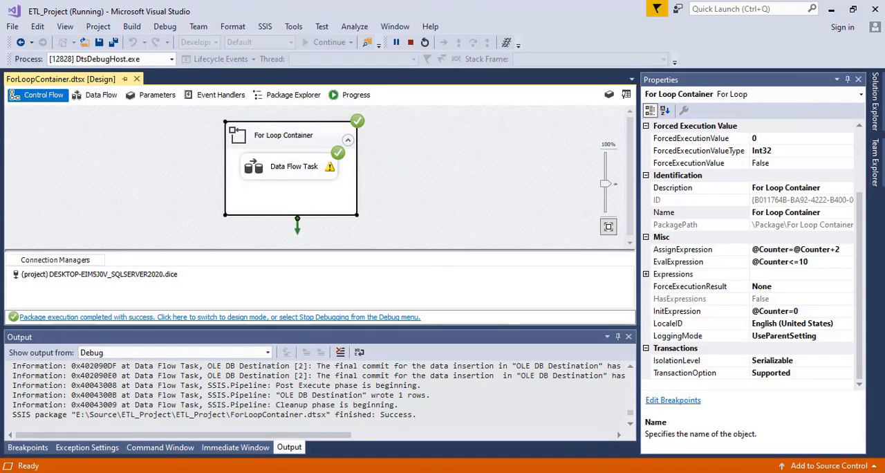
In SQL Server Management Studio, query TRG_Employee_Final again and check the id and employee values of the loaded rows
left_click(552, 472)
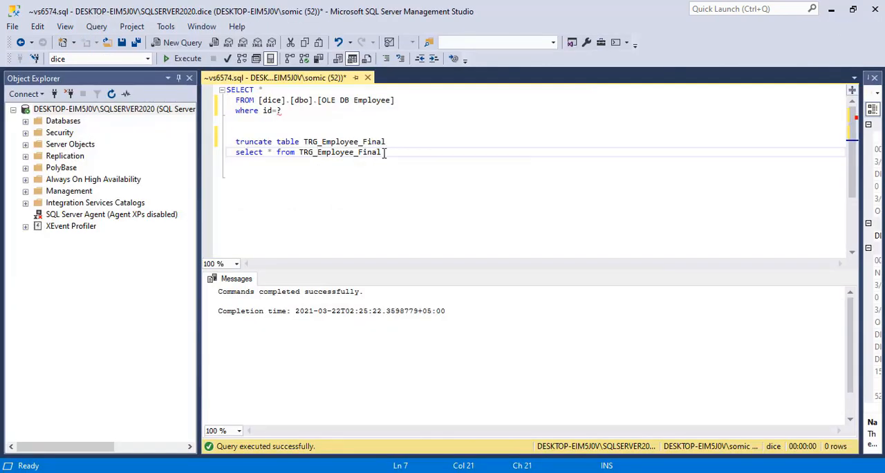
left_click_drag(386, 152, 239, 154)
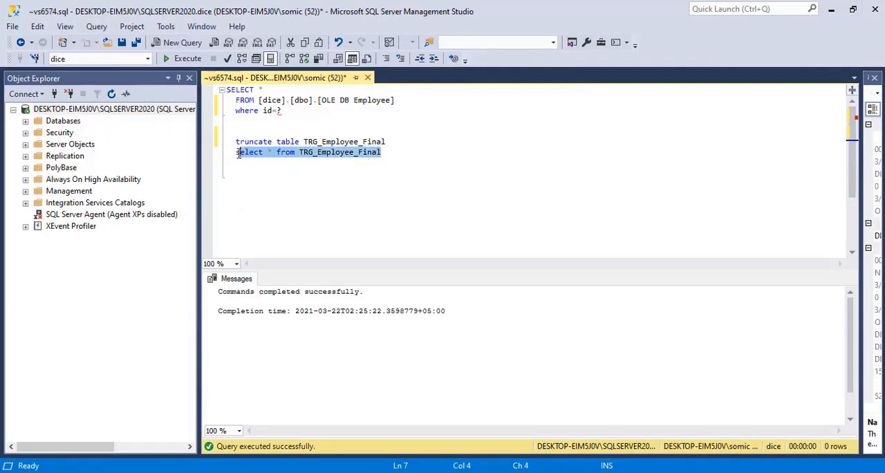
left_click(178, 59)
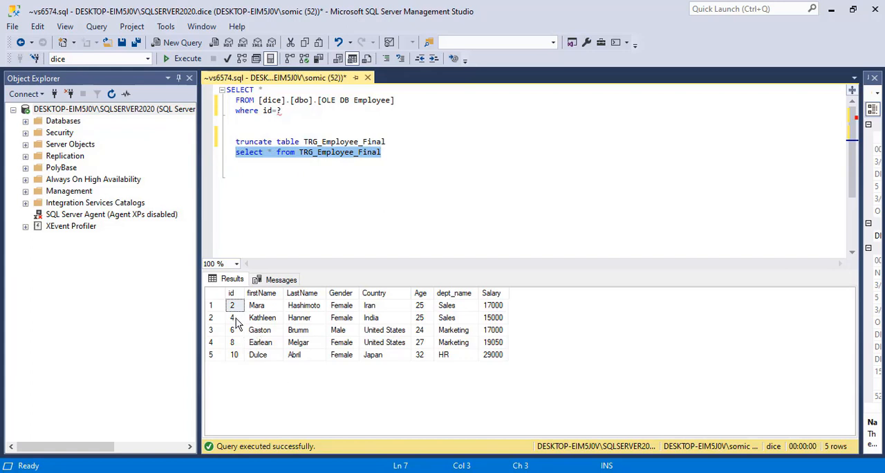
left_click(236, 319)
left_click(237, 330)
left_click(238, 341)
left_click(239, 353)
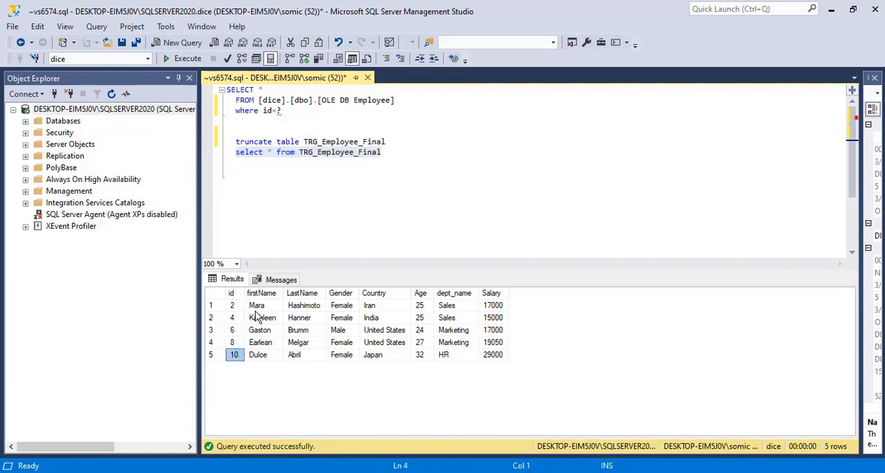
left_click_drag(255, 309, 470, 356)
Switch back to Visual Studio and end the package's debug run to return to design mode
key("alt+Tab")
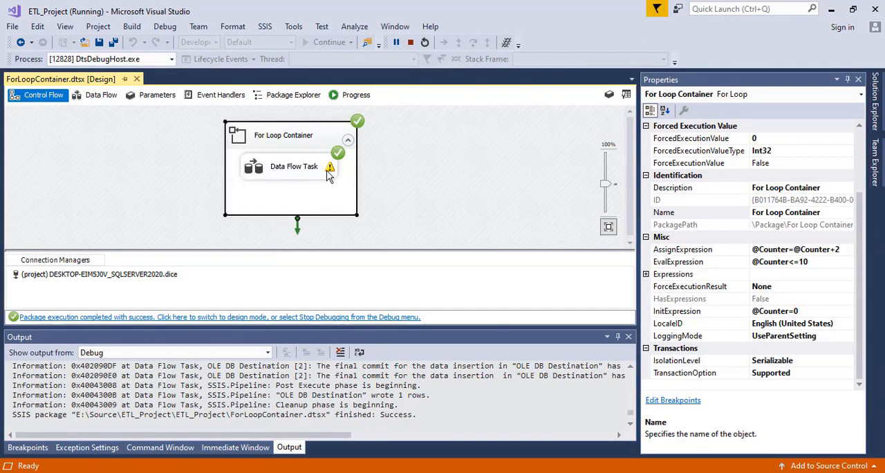
left_click(285, 318)
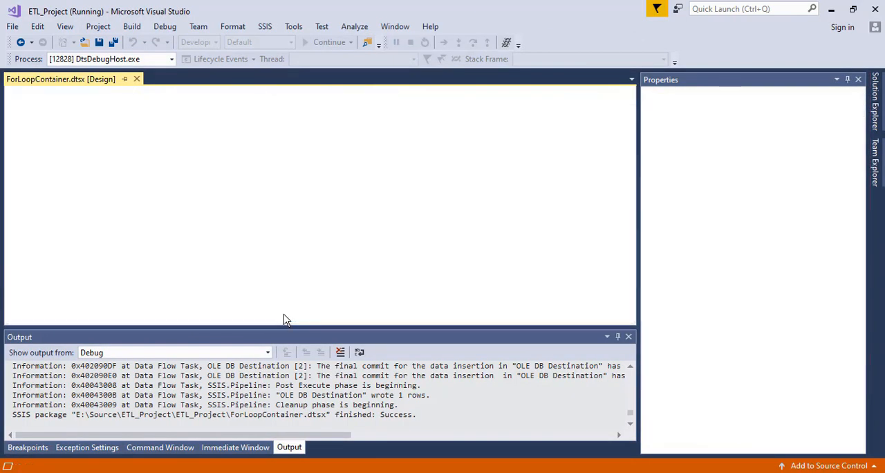